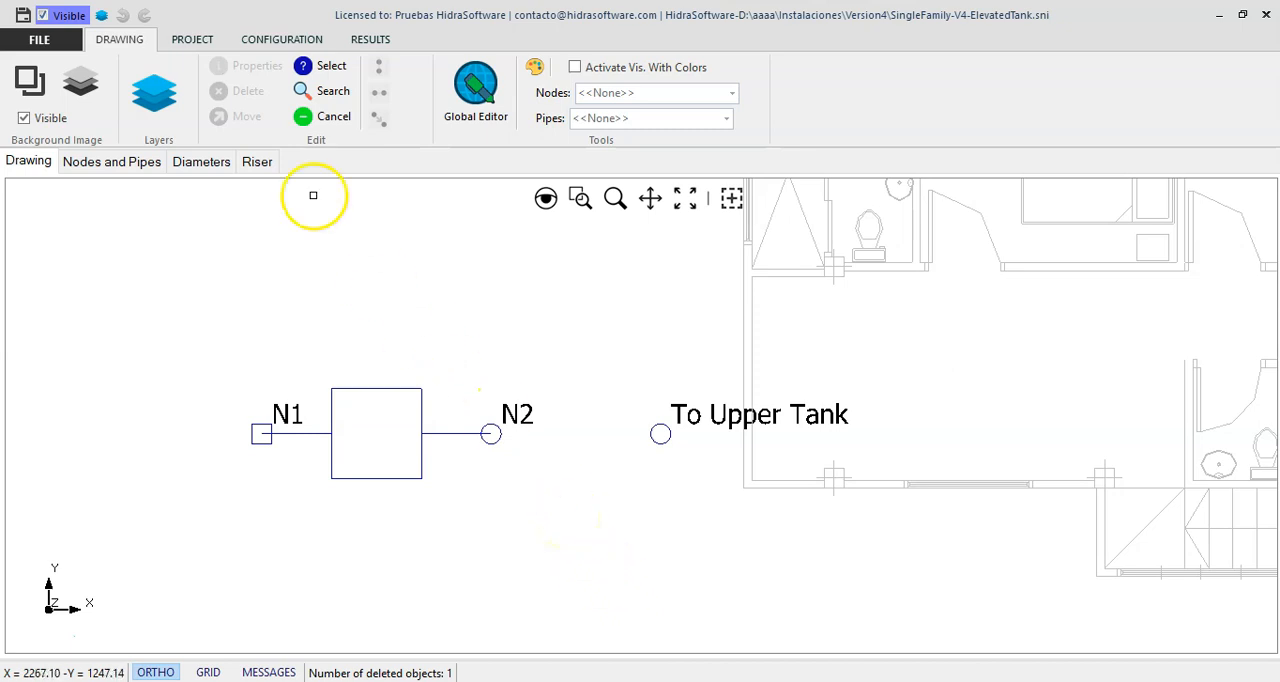
# - Add a pumping system between node N2 and the To Upper Tank node
pyautogui.click(194, 37)
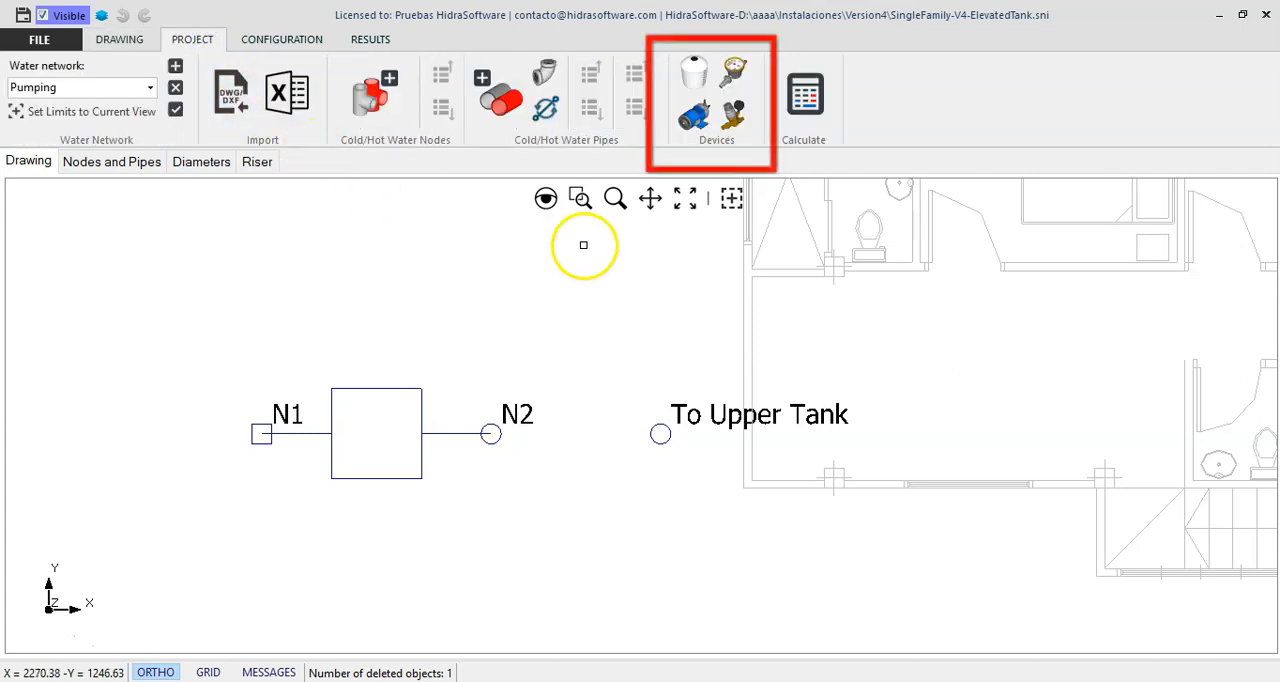
pyautogui.click(697, 118)
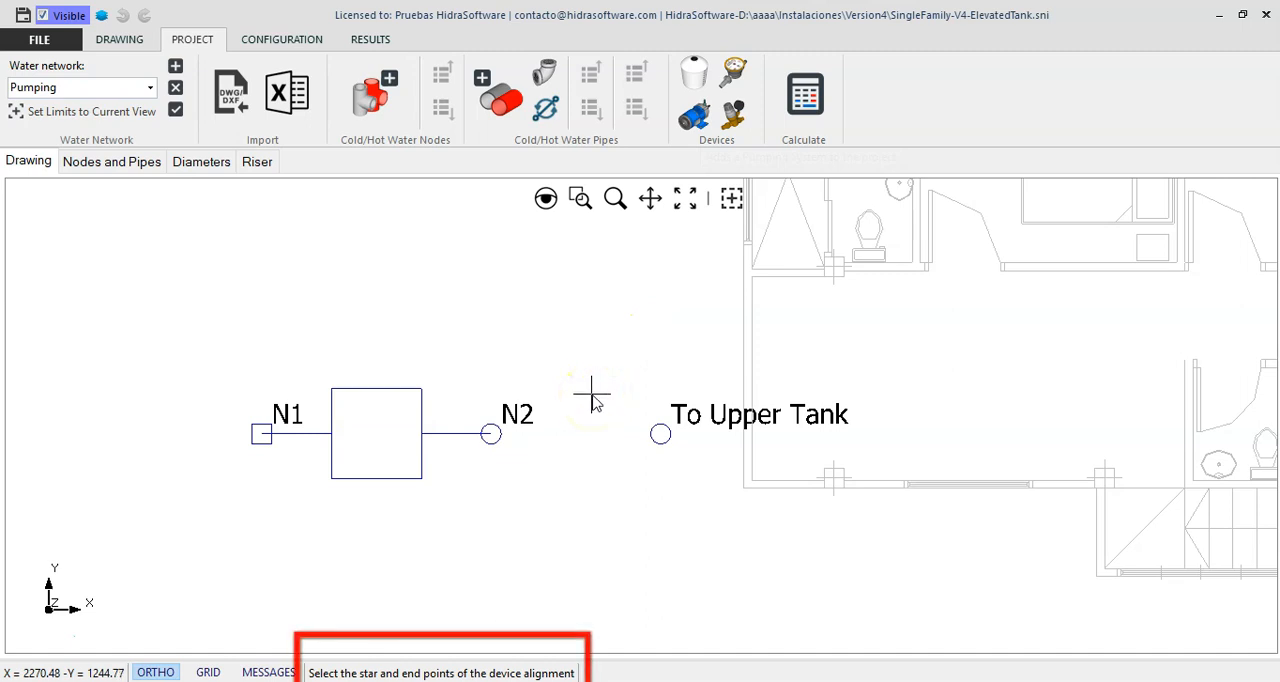
pyautogui.click(493, 434)
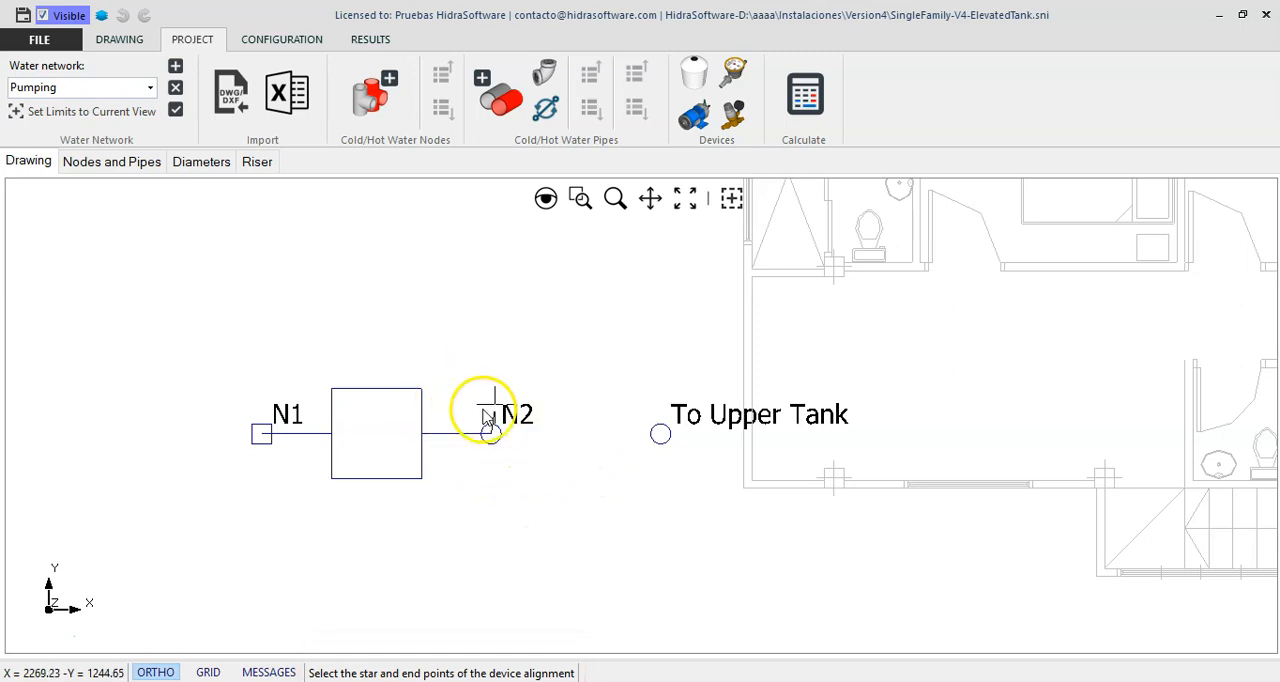
pyautogui.click(662, 434)
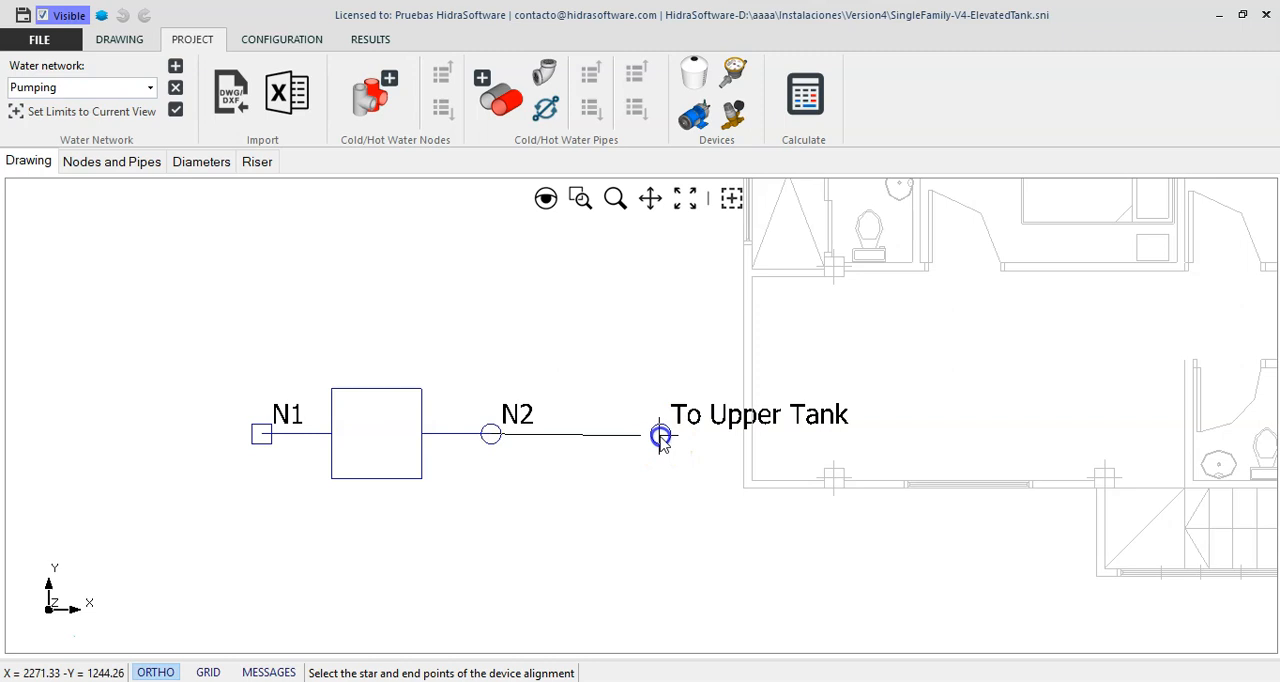
pyautogui.rightClick(660, 466)
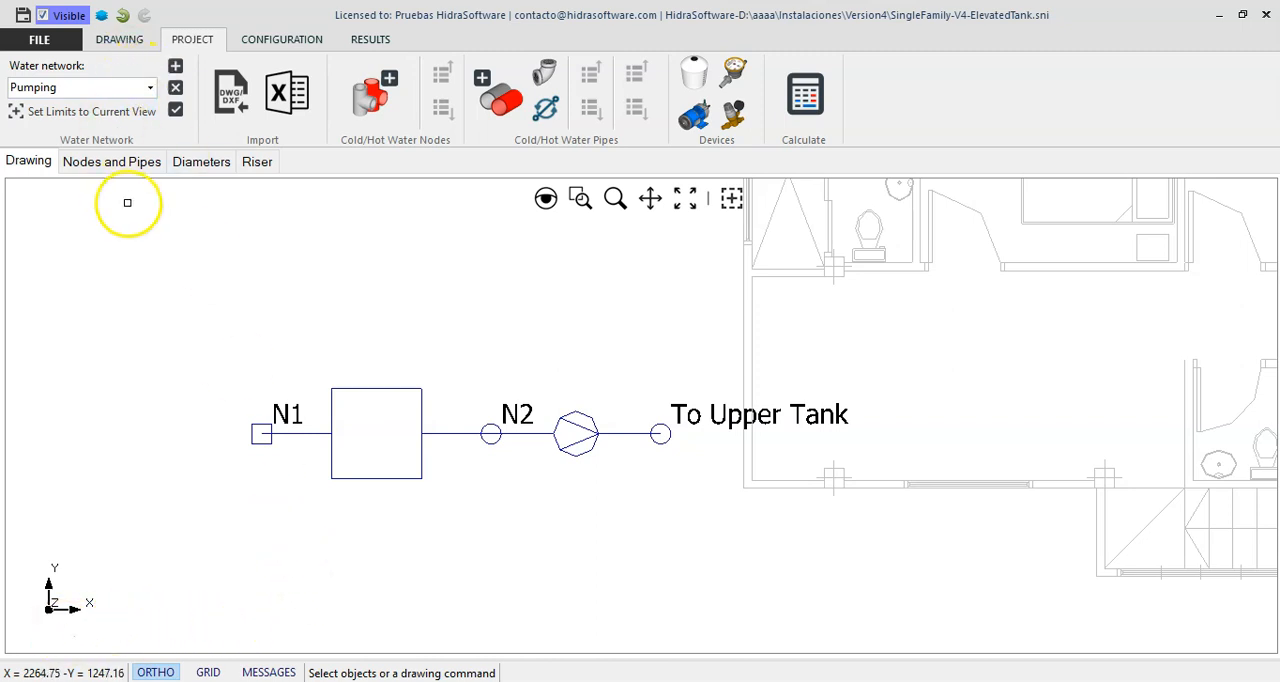
# - Switch to the Roof network and review the storage tank's properties, including its inlet pipe level
pyautogui.click(152, 90)
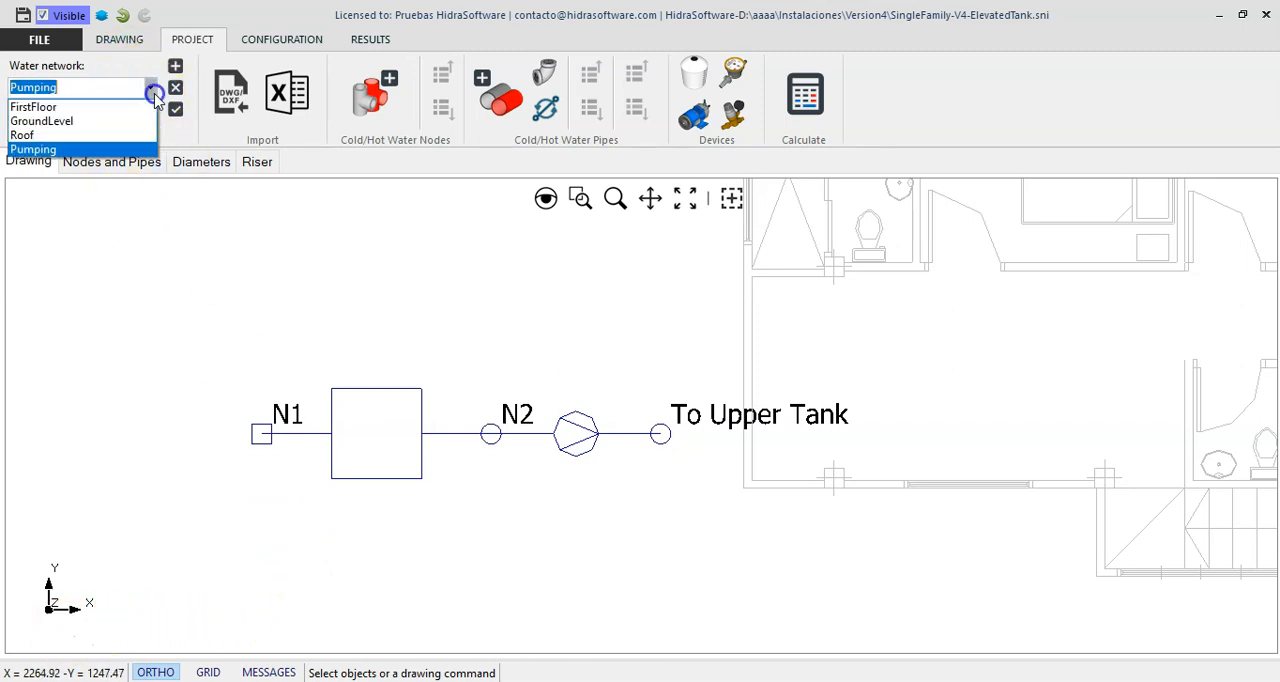
pyautogui.click(100, 134)
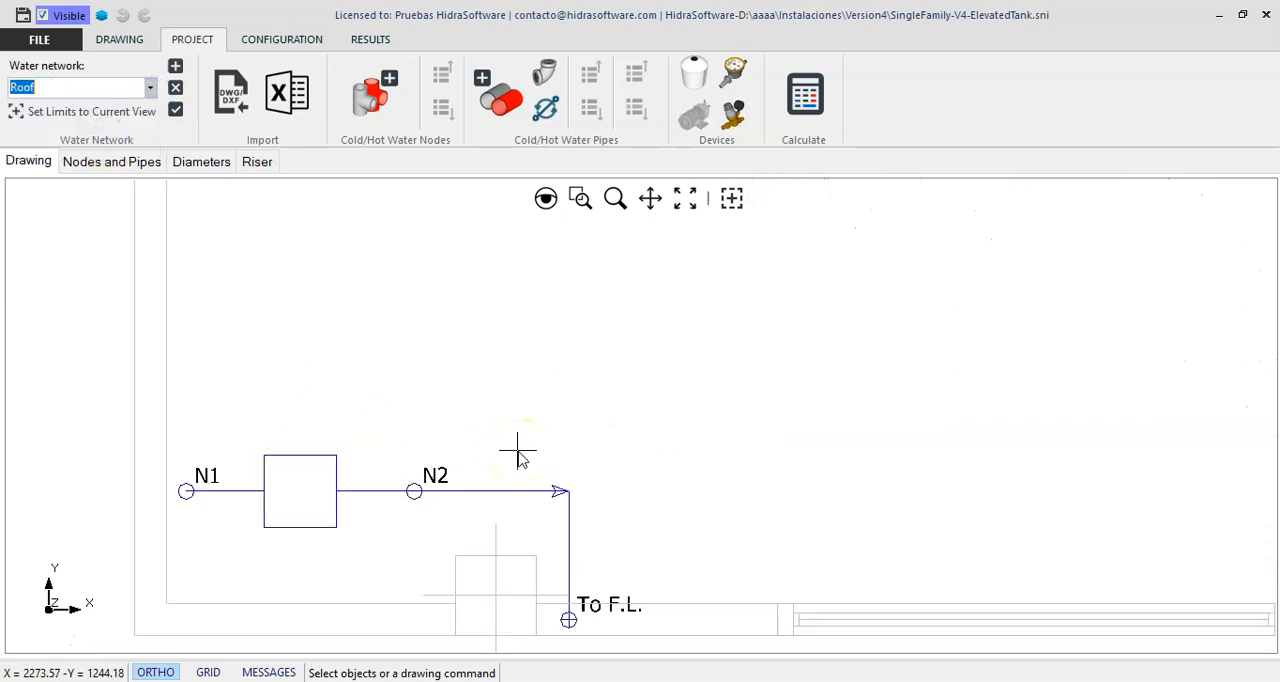
pyautogui.click(366, 464)
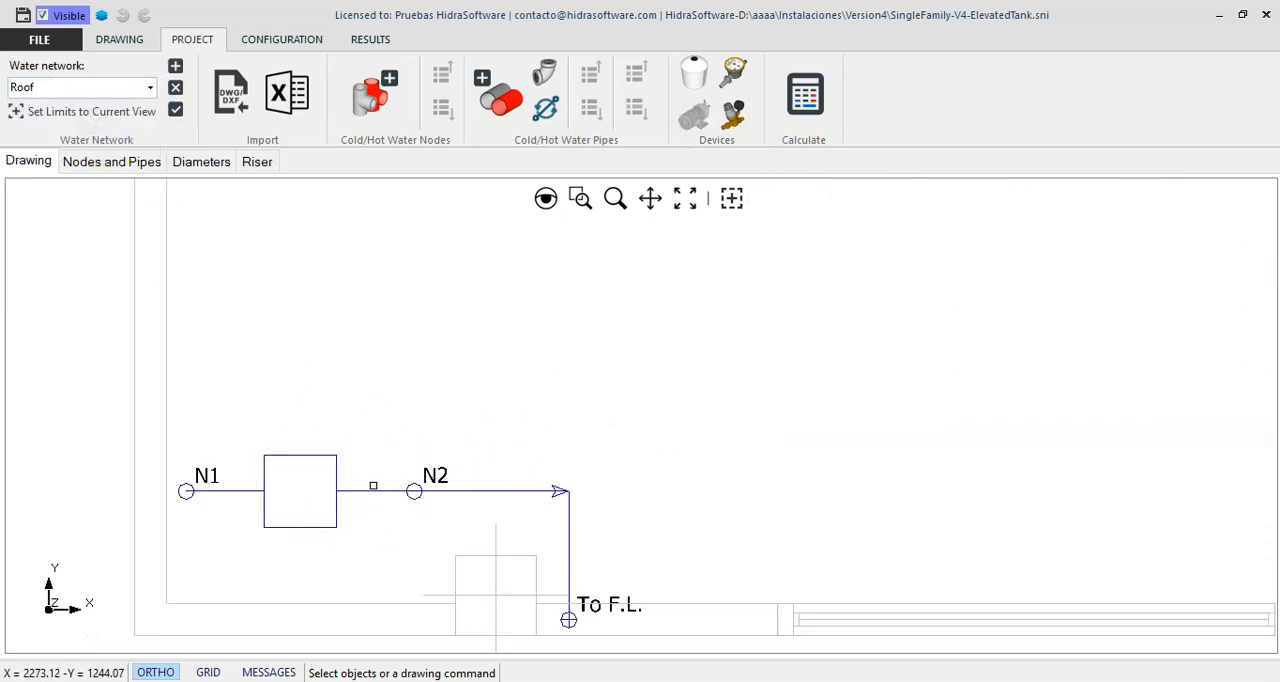
pyautogui.rightClick(391, 416)
pyautogui.click(429, 432)
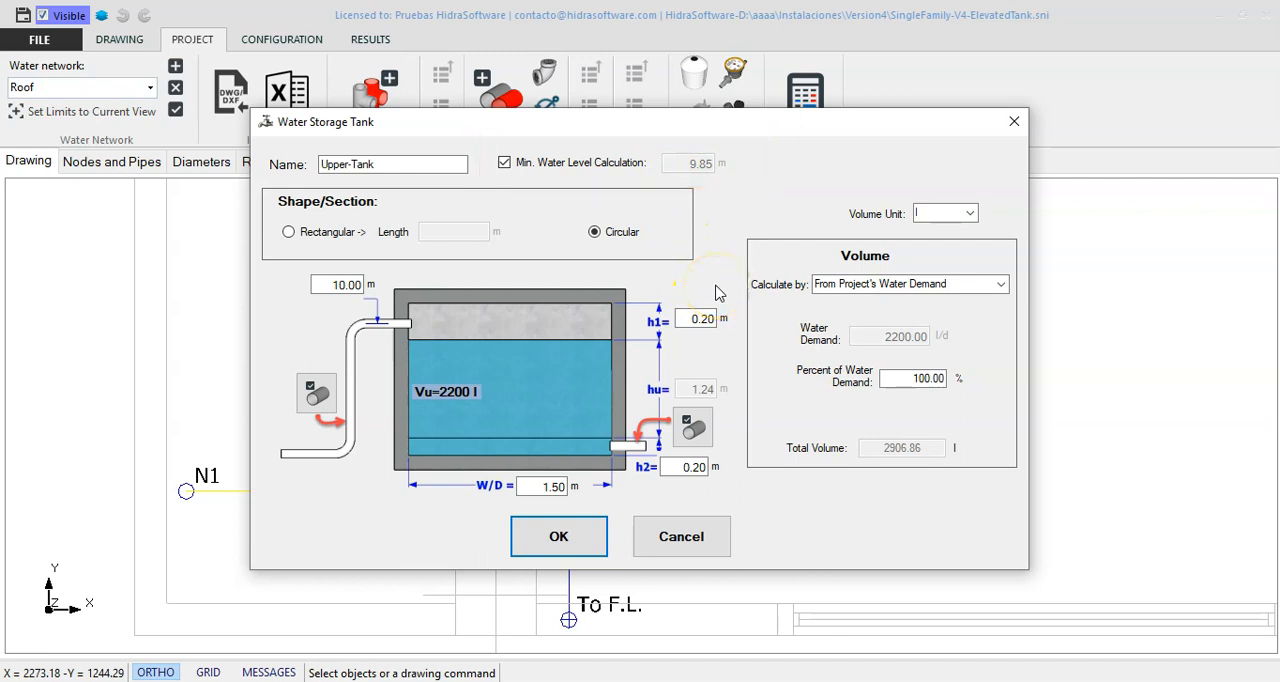
pyautogui.moveTo(300, 284); pyautogui.dragTo(404, 292)
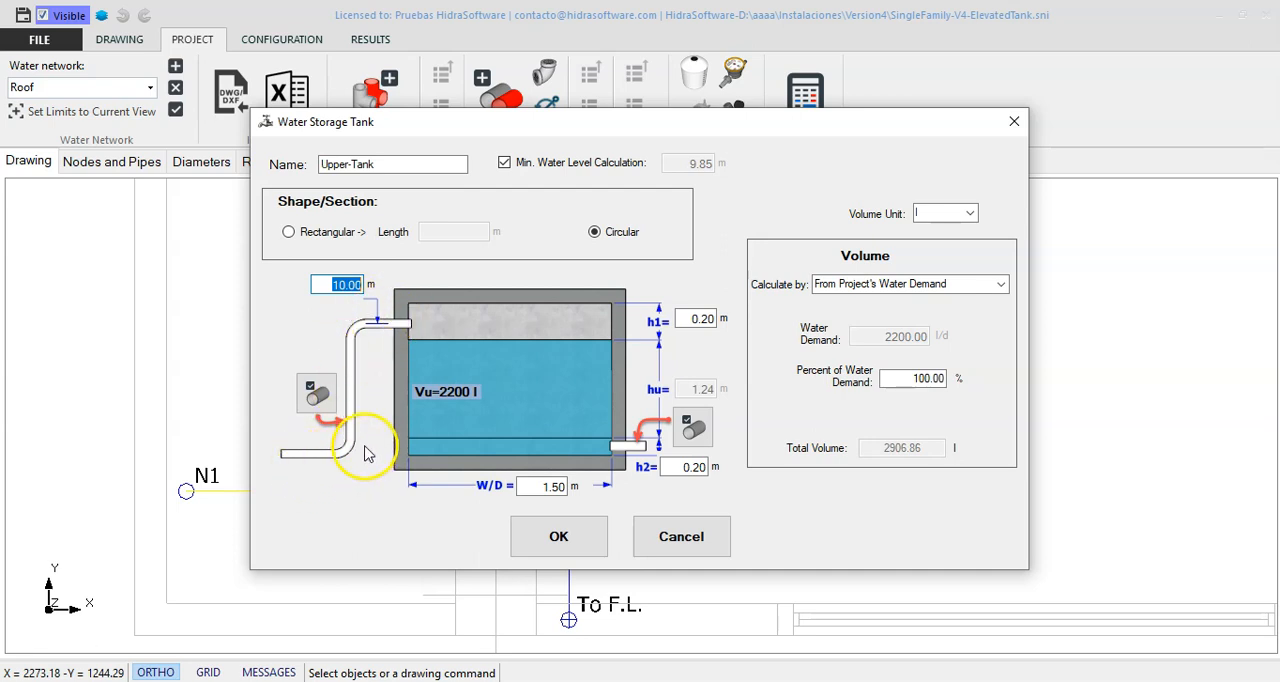
pyautogui.click(684, 541)
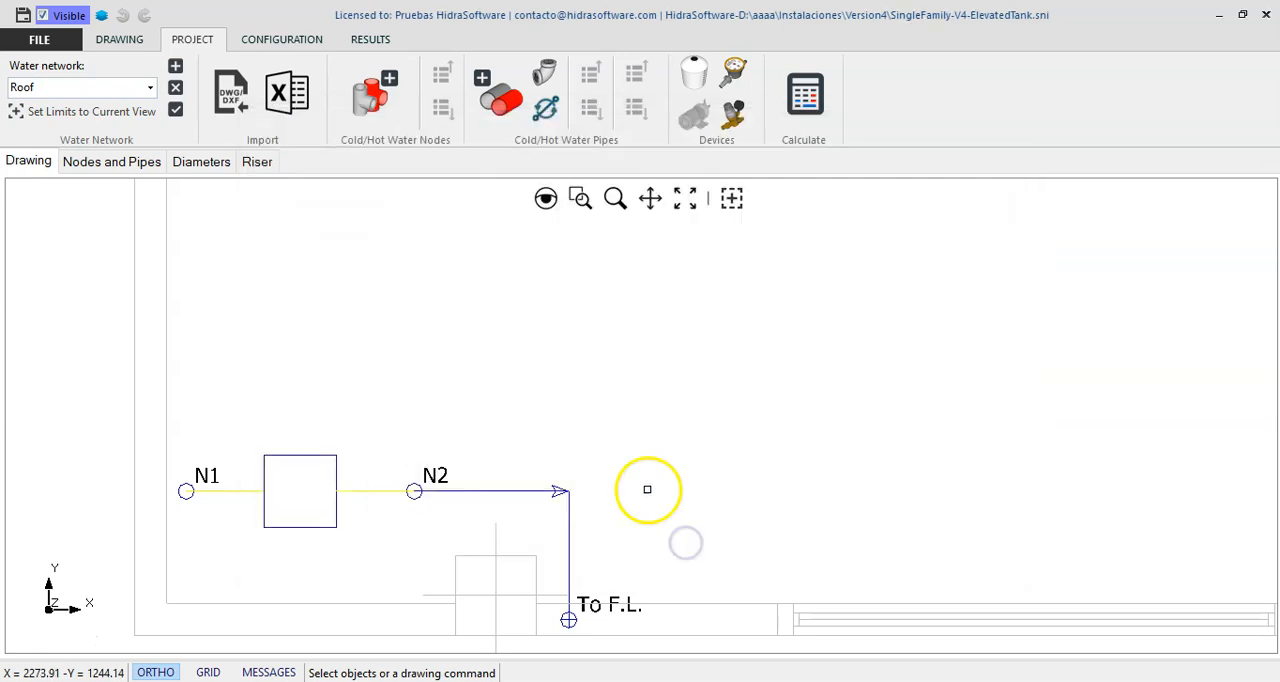
pyautogui.rightClick(572, 422)
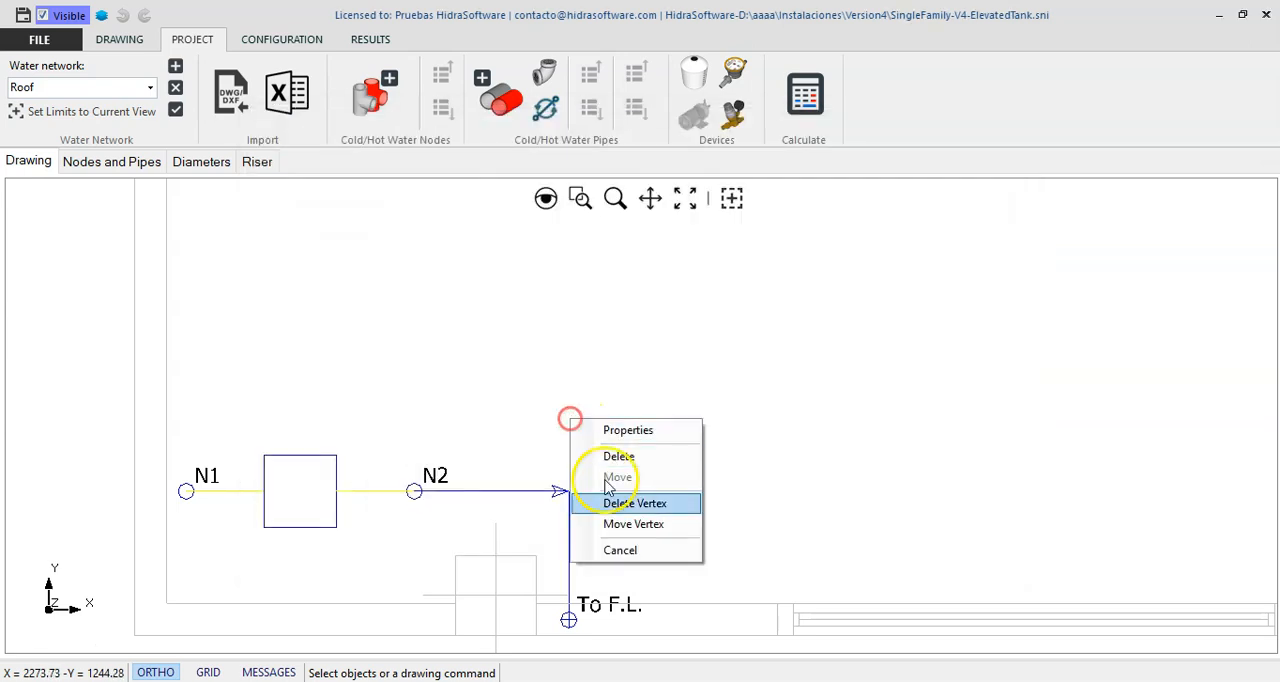
pyautogui.click(632, 549)
# - Switch to the Pumping network and review the underground storage tank's properties, including its minimum water level
pyautogui.click(150, 87)
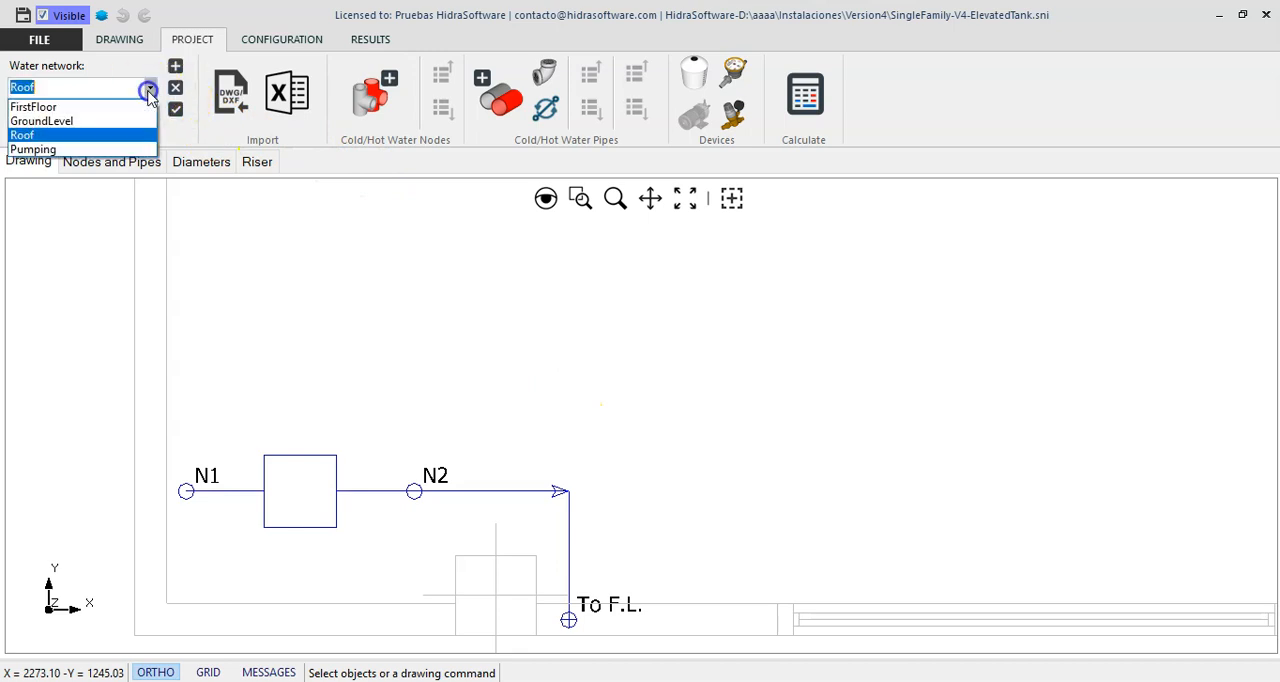
pyautogui.click(146, 152)
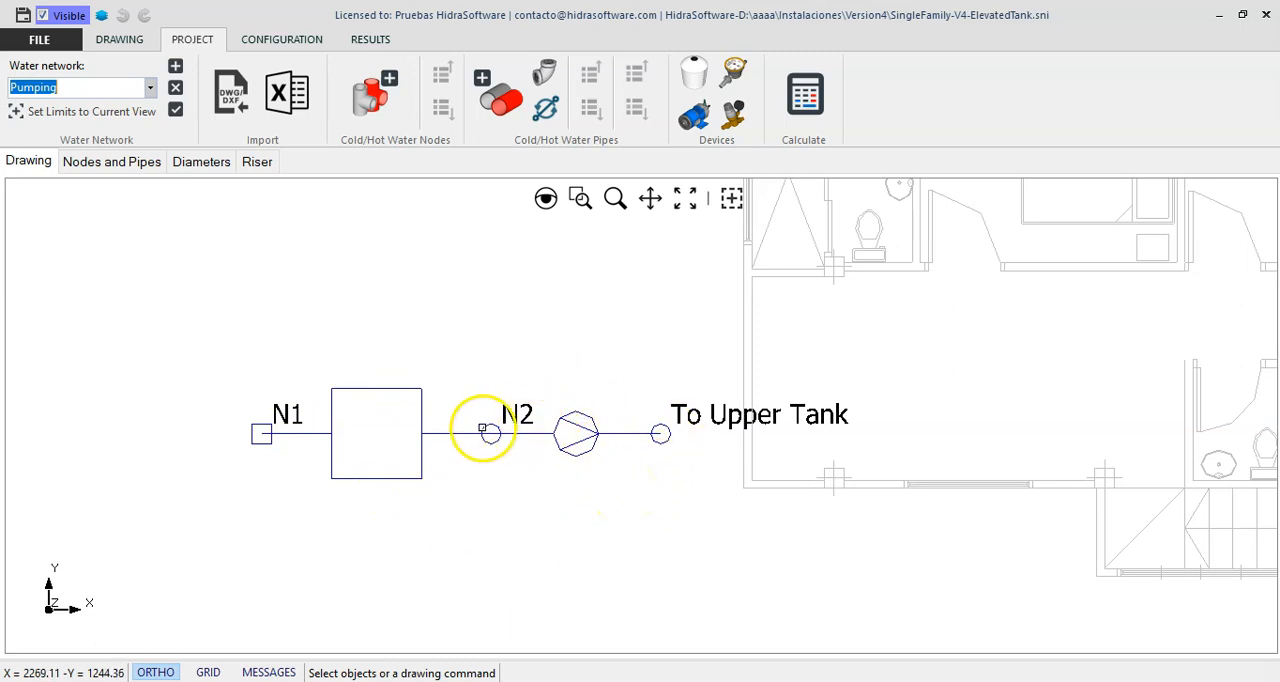
pyautogui.click(462, 433)
pyautogui.rightClick(446, 366)
pyautogui.click(473, 374)
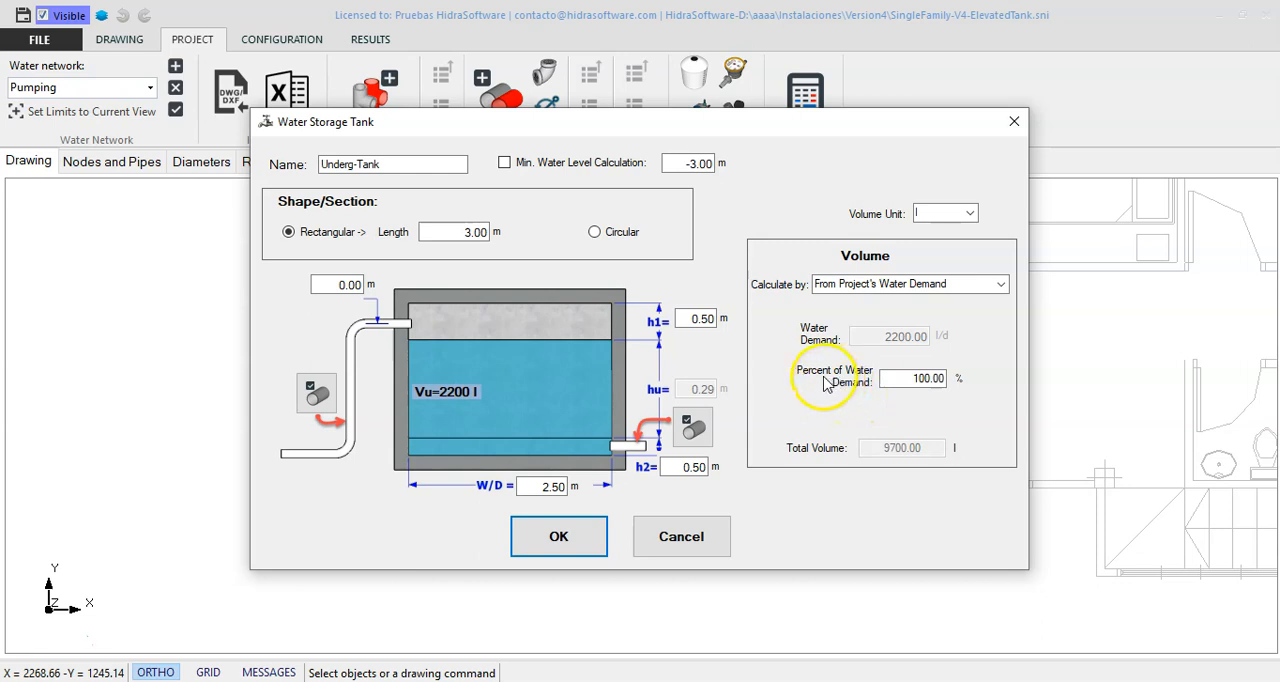
pyautogui.moveTo(677, 166); pyautogui.dragTo(737, 186)
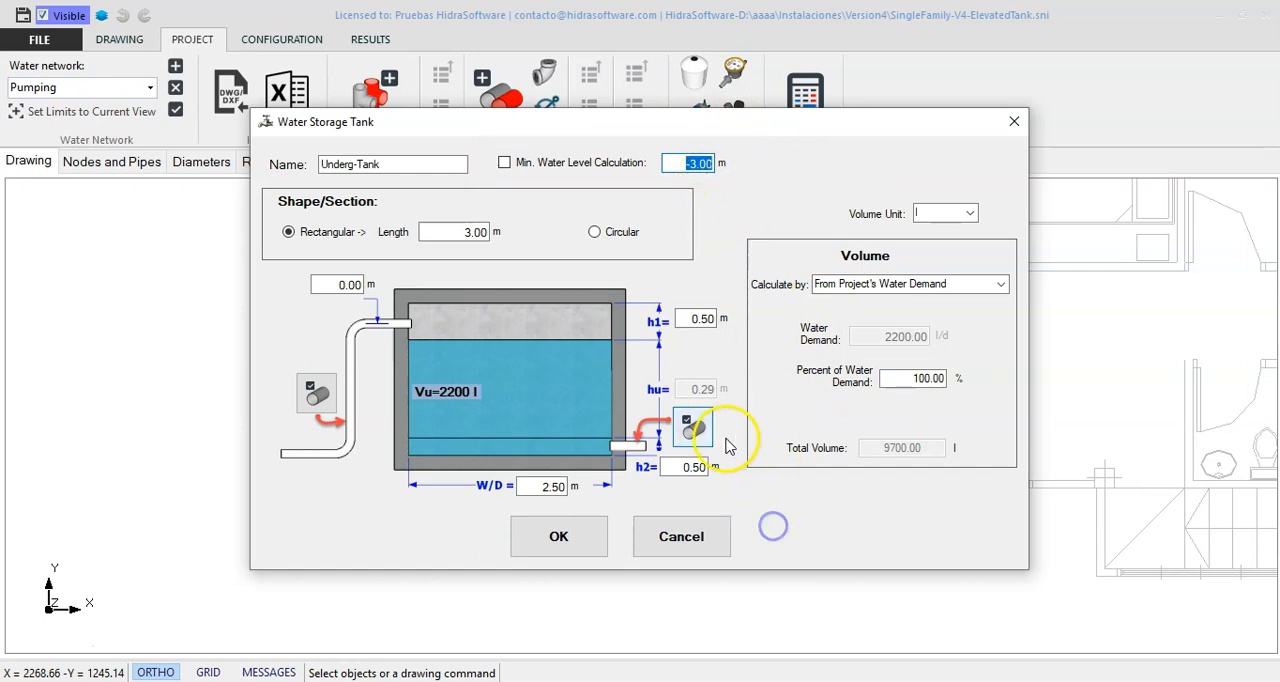
# - Examine the underground tank's outflow pipe and its installed fittings, leaving all the dialogs without changes
pyautogui.click(687, 438)
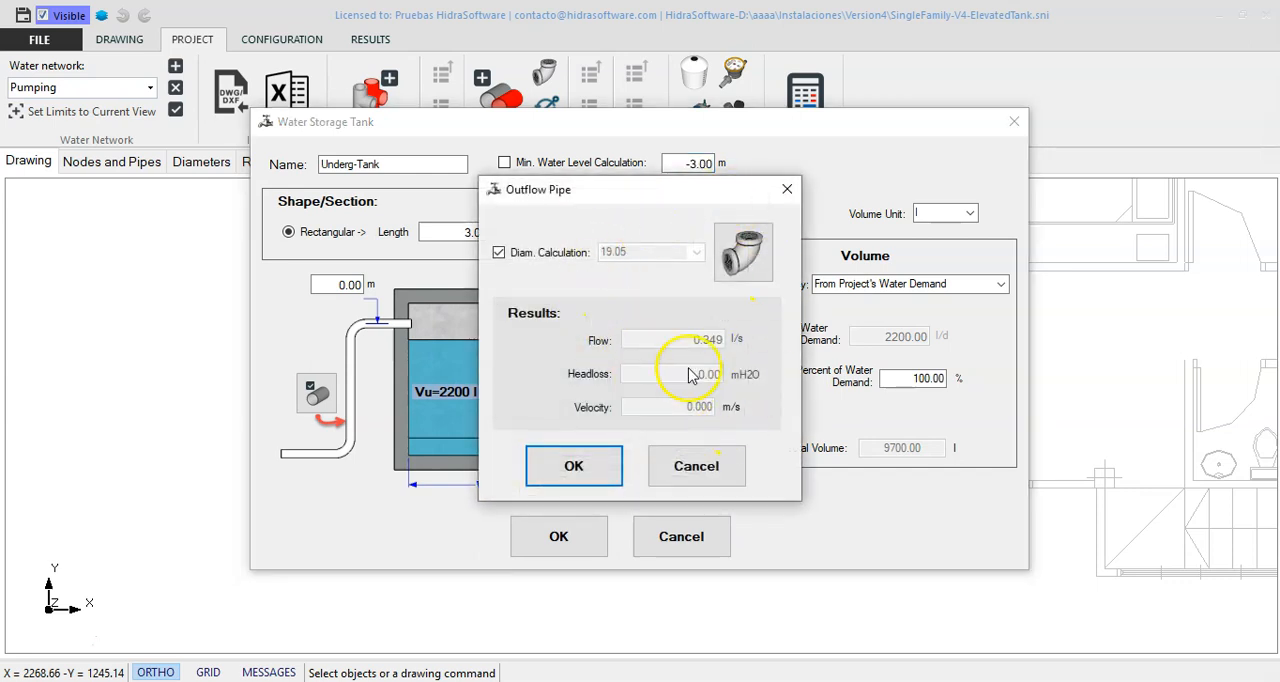
pyautogui.click(735, 470)
pyautogui.click(693, 428)
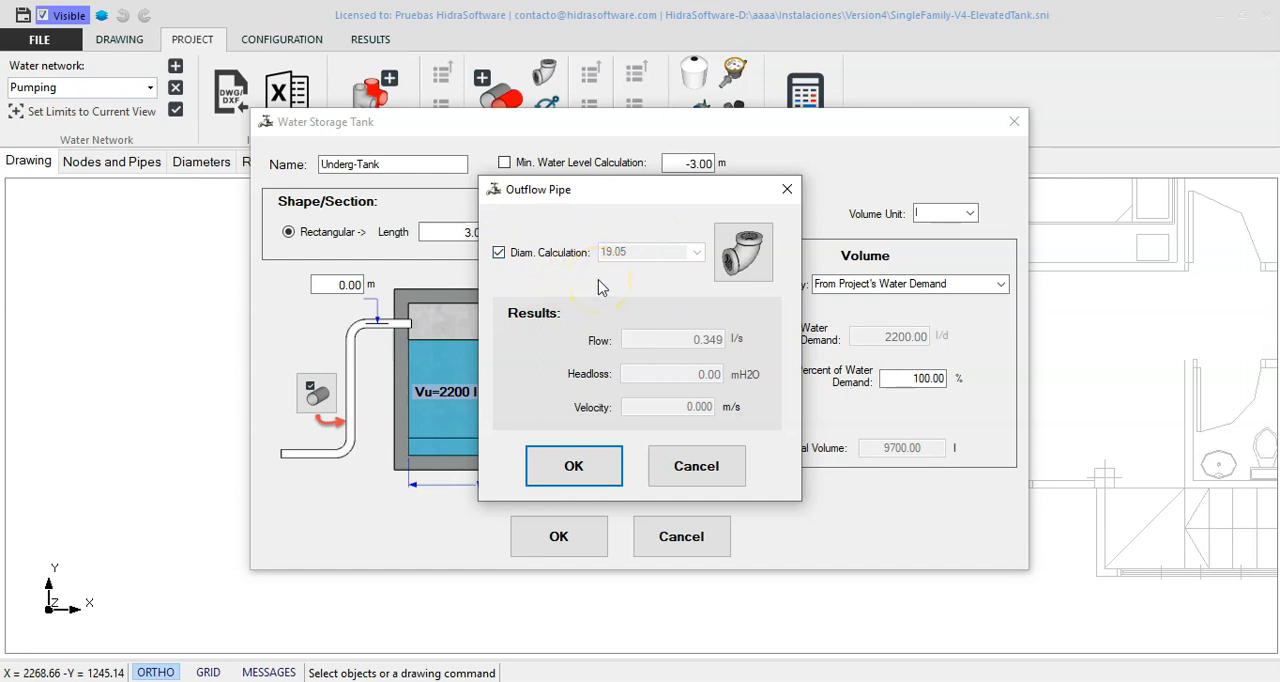
pyautogui.click(743, 266)
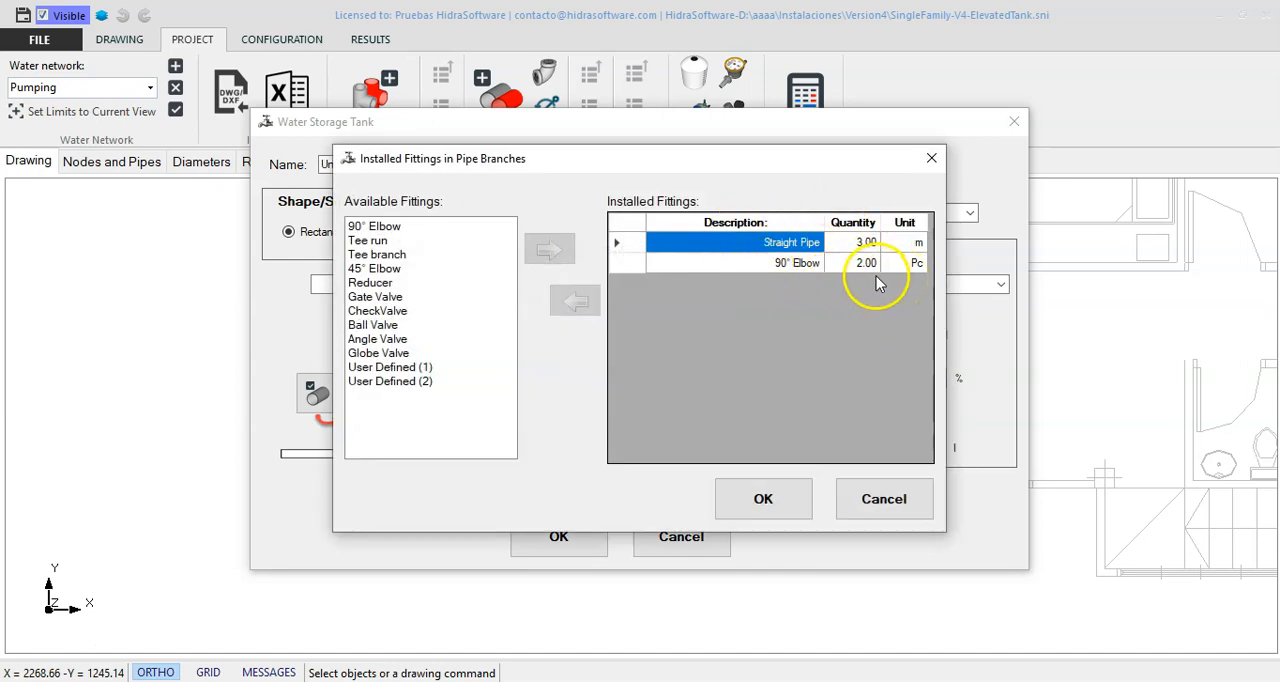
pyautogui.click(882, 497)
pyautogui.click(730, 476)
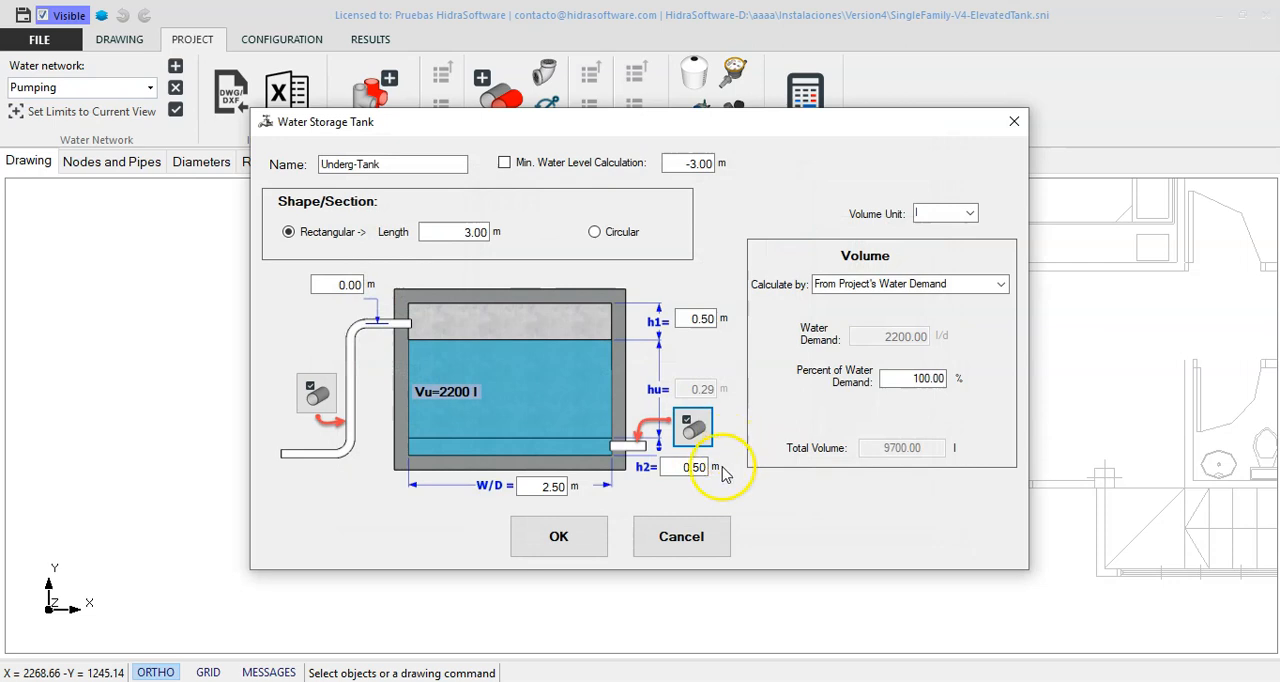
pyautogui.click(695, 536)
pyautogui.rightClick(637, 472)
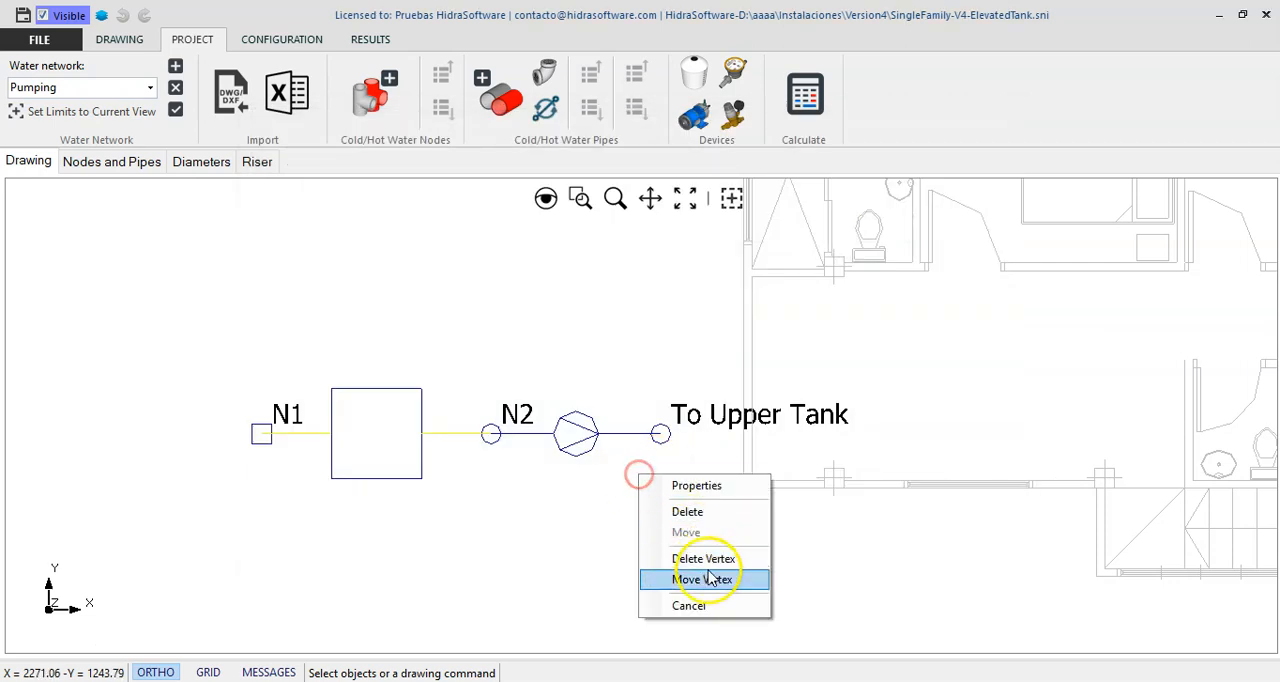
pyautogui.click(711, 606)
# - Open the pumping system's properties and set Underg-Tank as the suction tank, using the tank's Hmin
pyautogui.click(640, 449)
pyautogui.rightClick(610, 390)
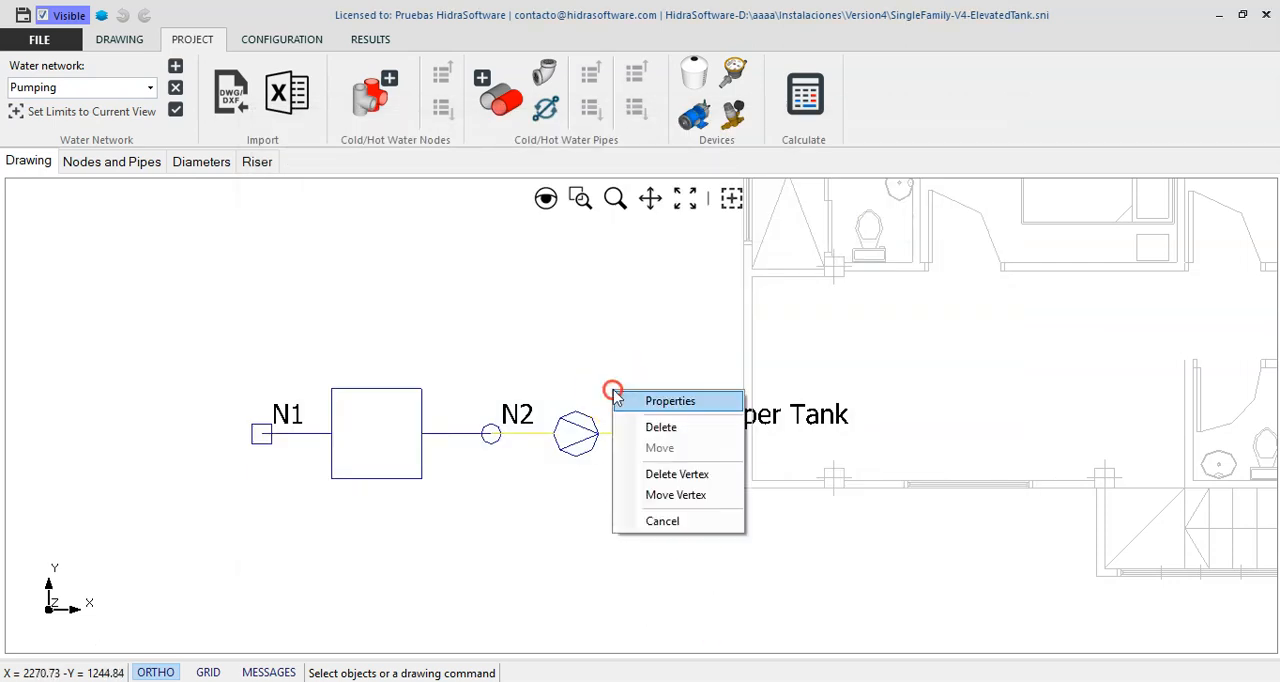
pyautogui.click(658, 402)
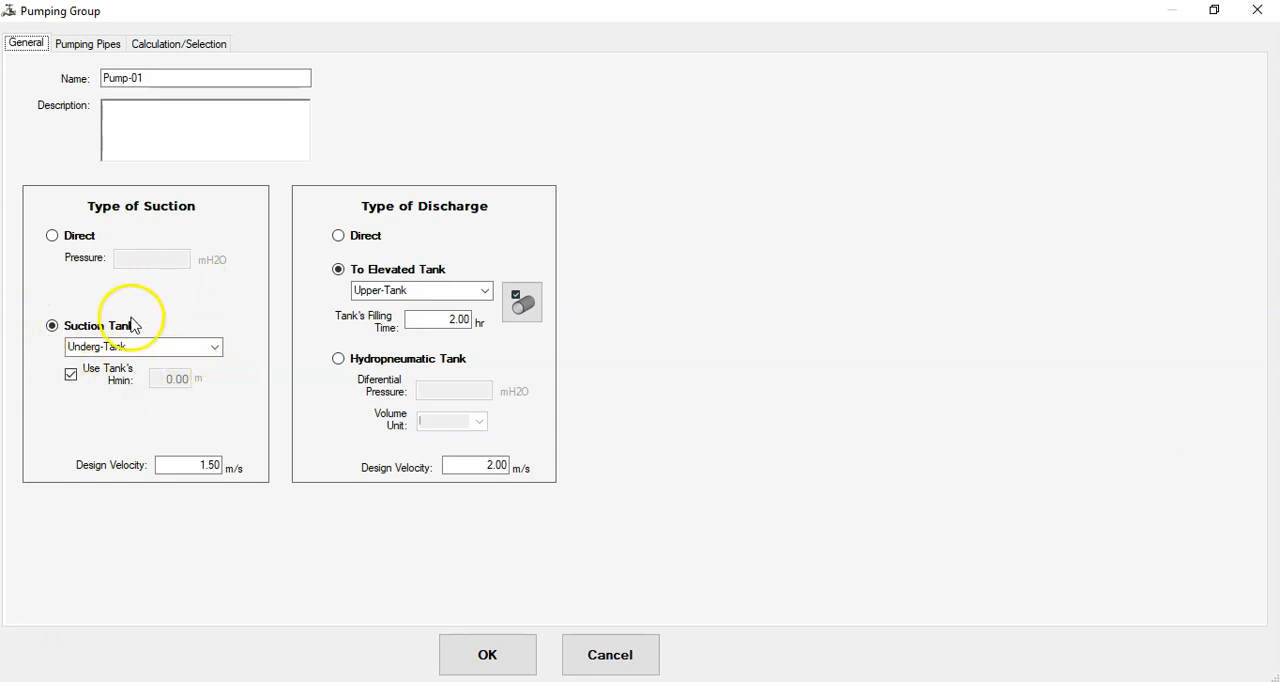
pyautogui.click(215, 347)
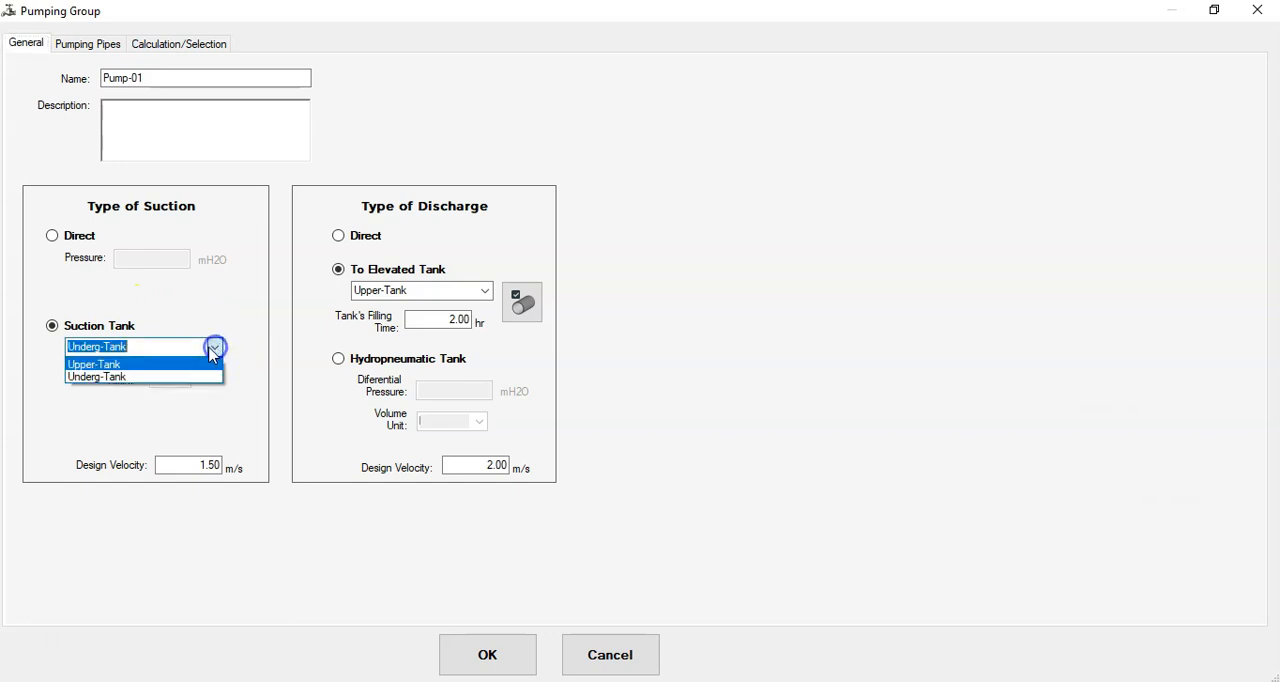
pyautogui.click(116, 376)
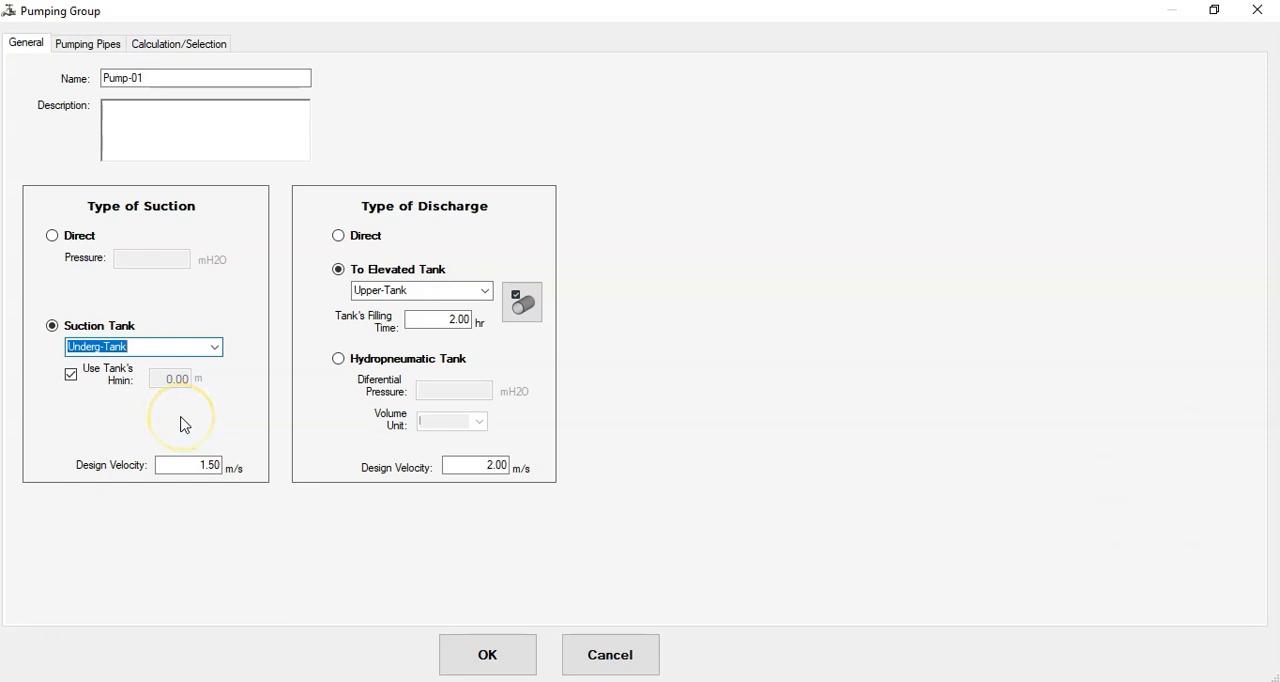
pyautogui.click(72, 374)
pyautogui.doubleClick(181, 381)
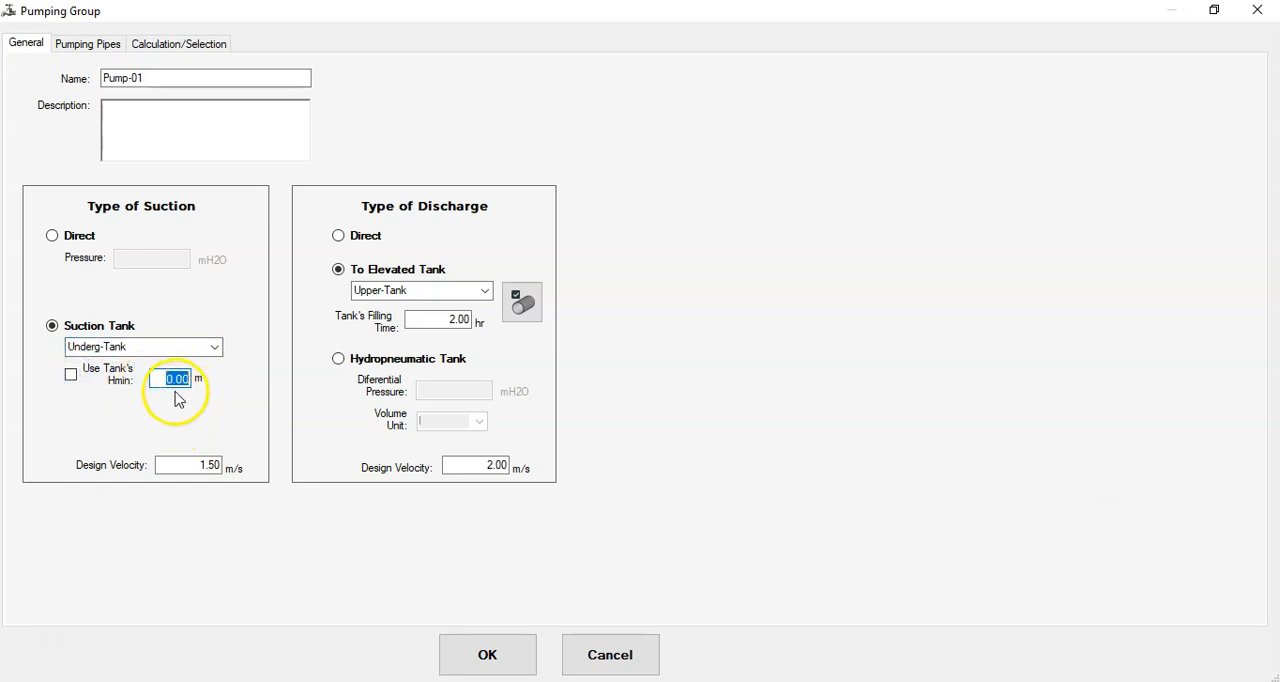
pyautogui.click(71, 376)
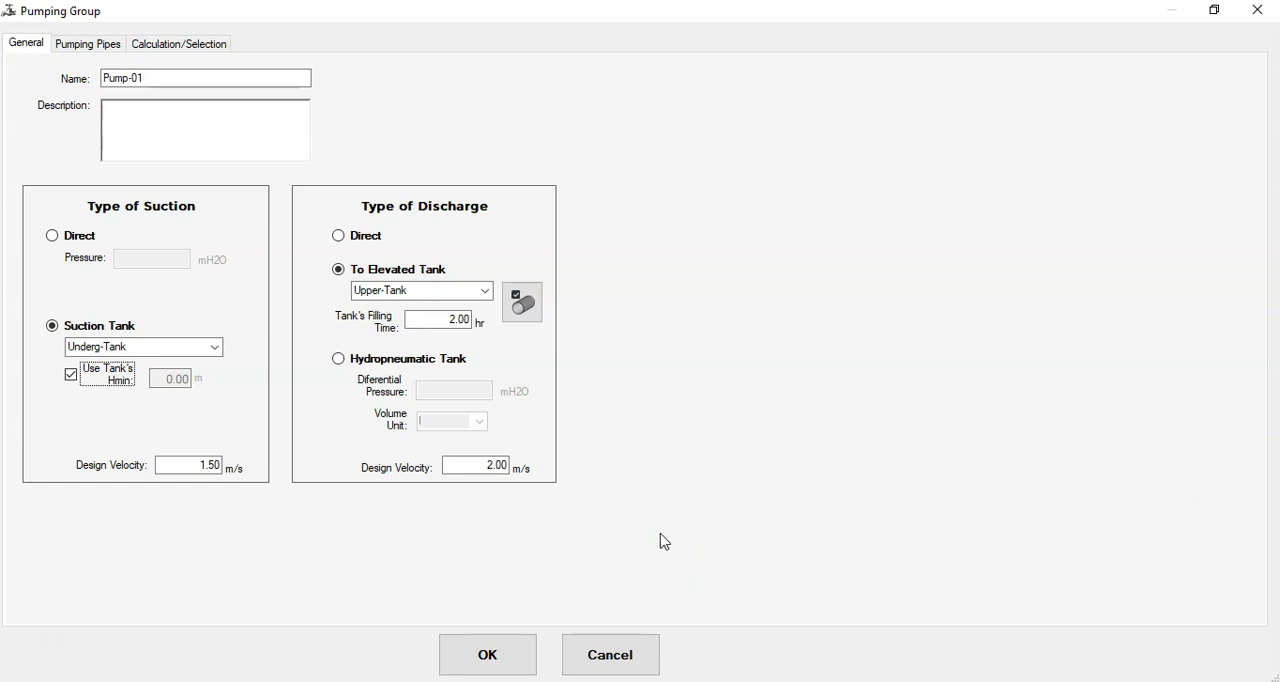
# - Choose Upper-Tank as the elevated discharge tank and review its filling time and pumping pipe
pyautogui.click(485, 291)
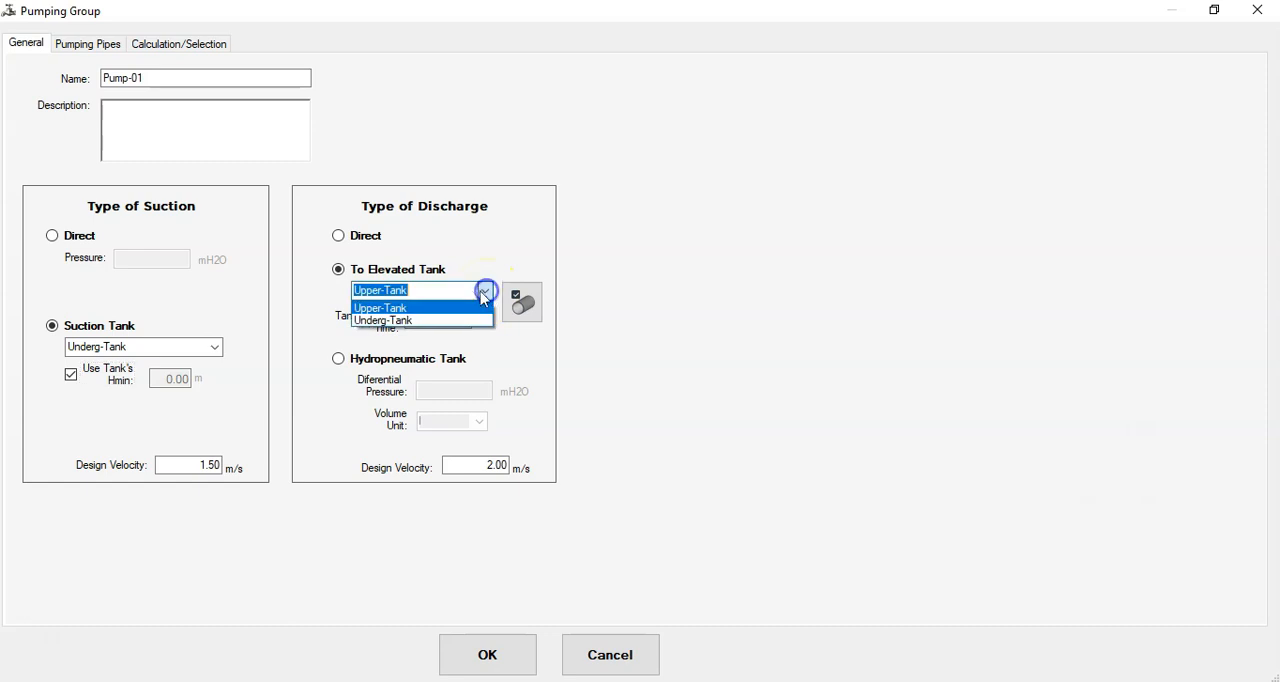
pyautogui.click(424, 313)
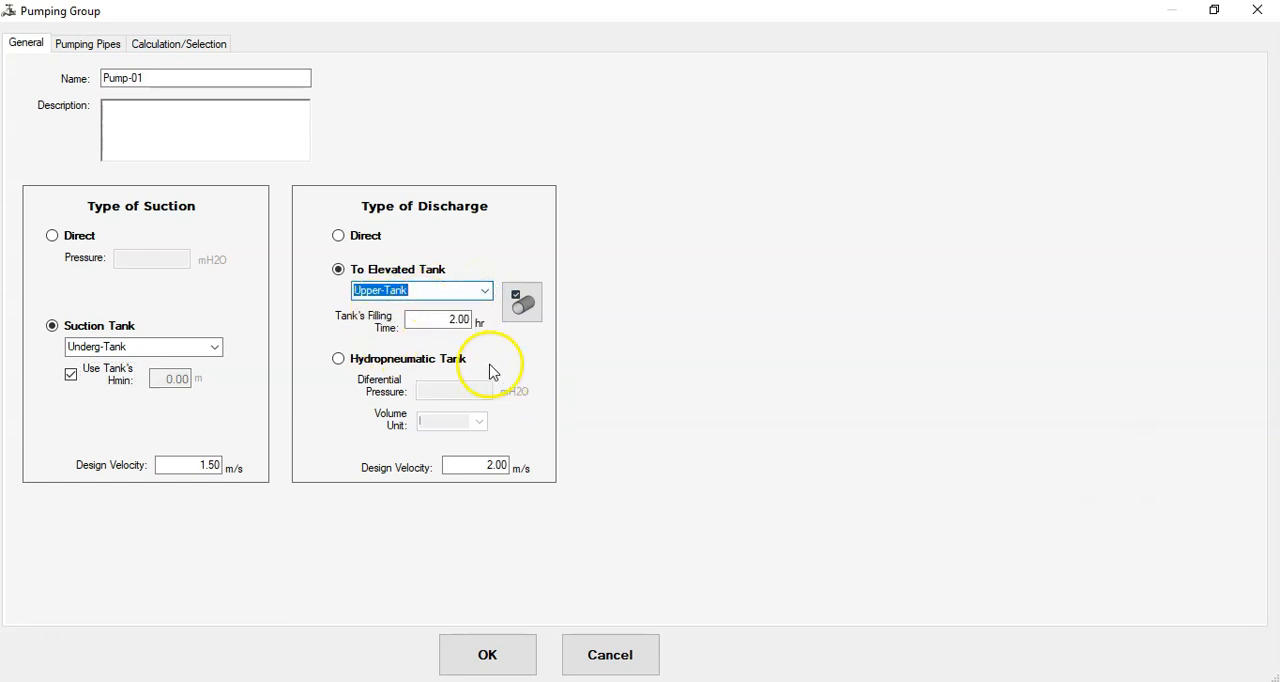
pyautogui.click(443, 320)
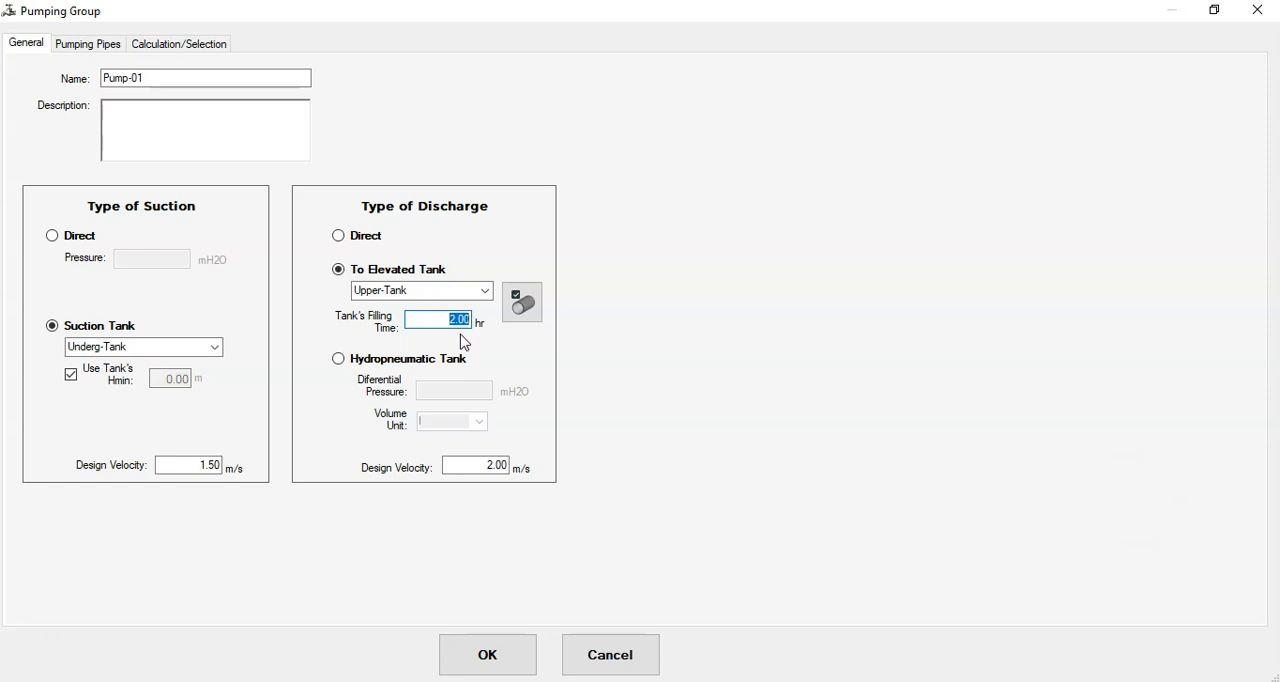
pyautogui.click(536, 316)
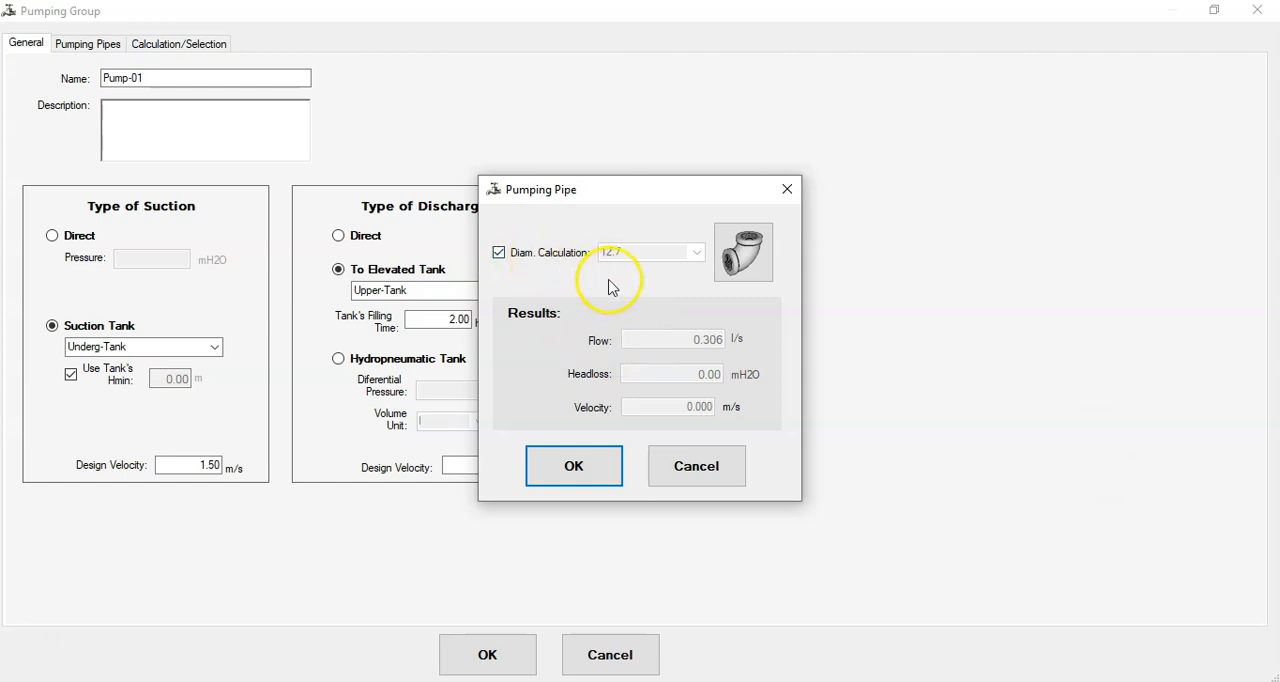
pyautogui.click(697, 470)
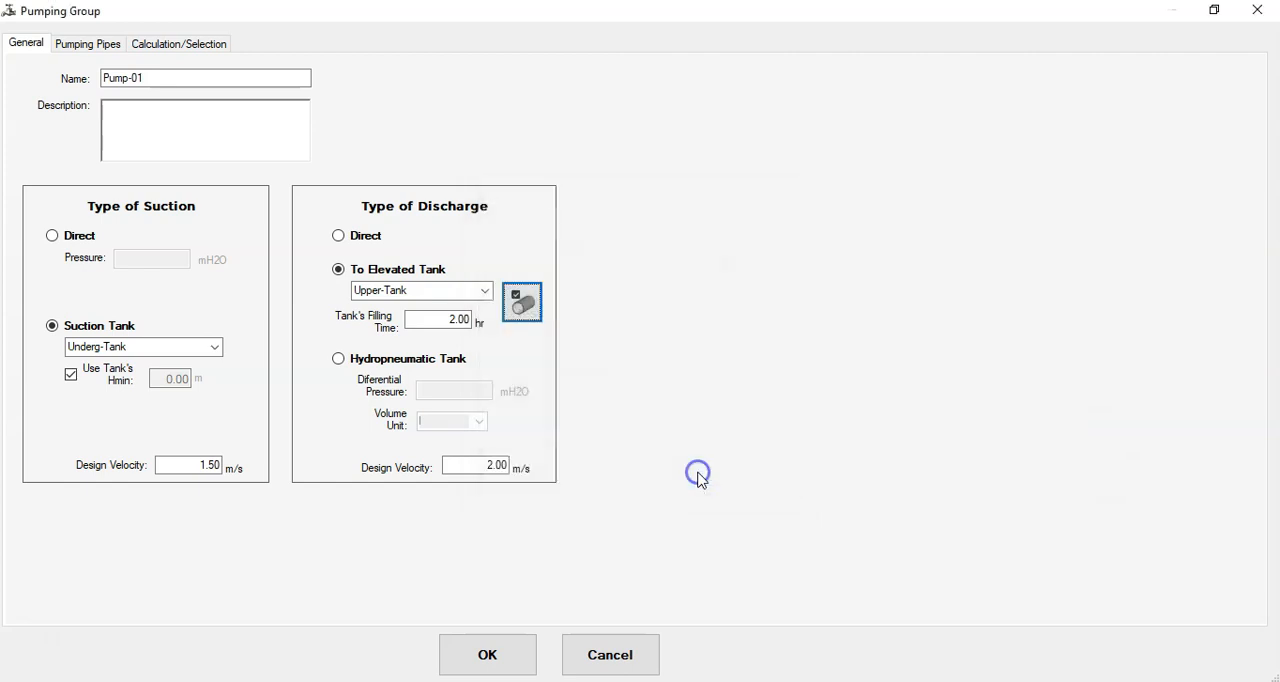
# - Select Mod2A-800rpm as the pump model for the pumping group's pipe line
pyautogui.click(99, 48)
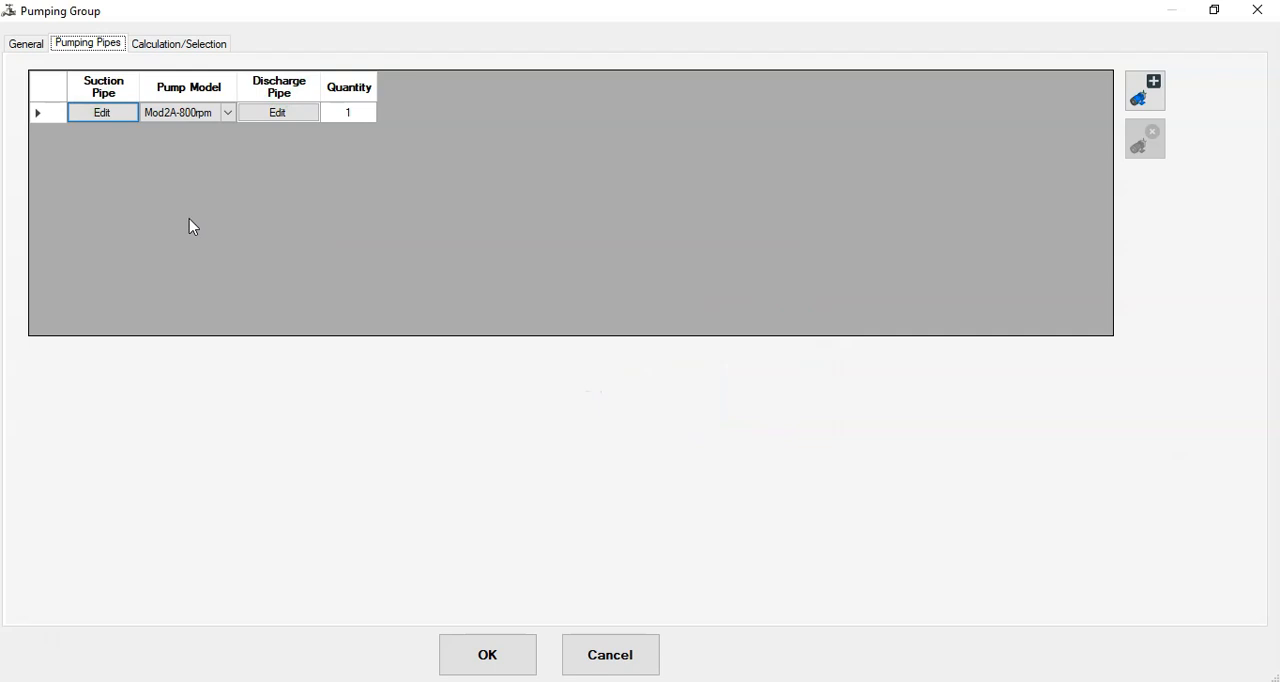
pyautogui.click(228, 112)
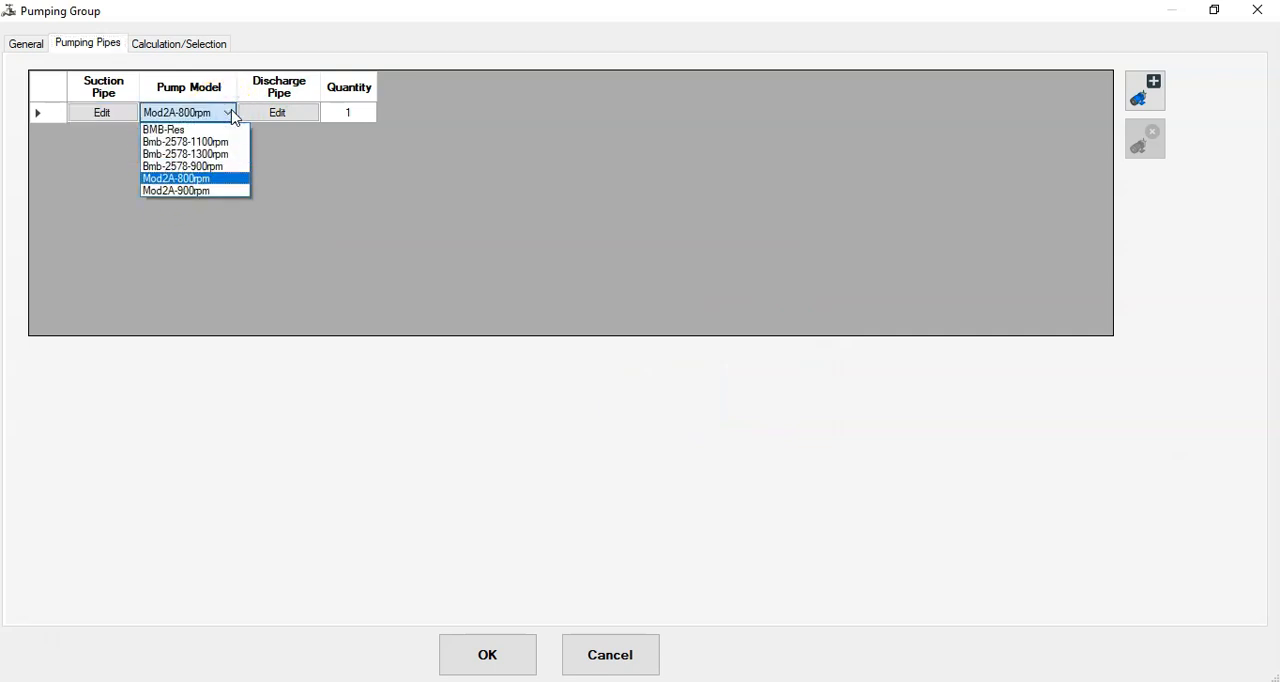
pyautogui.click(232, 180)
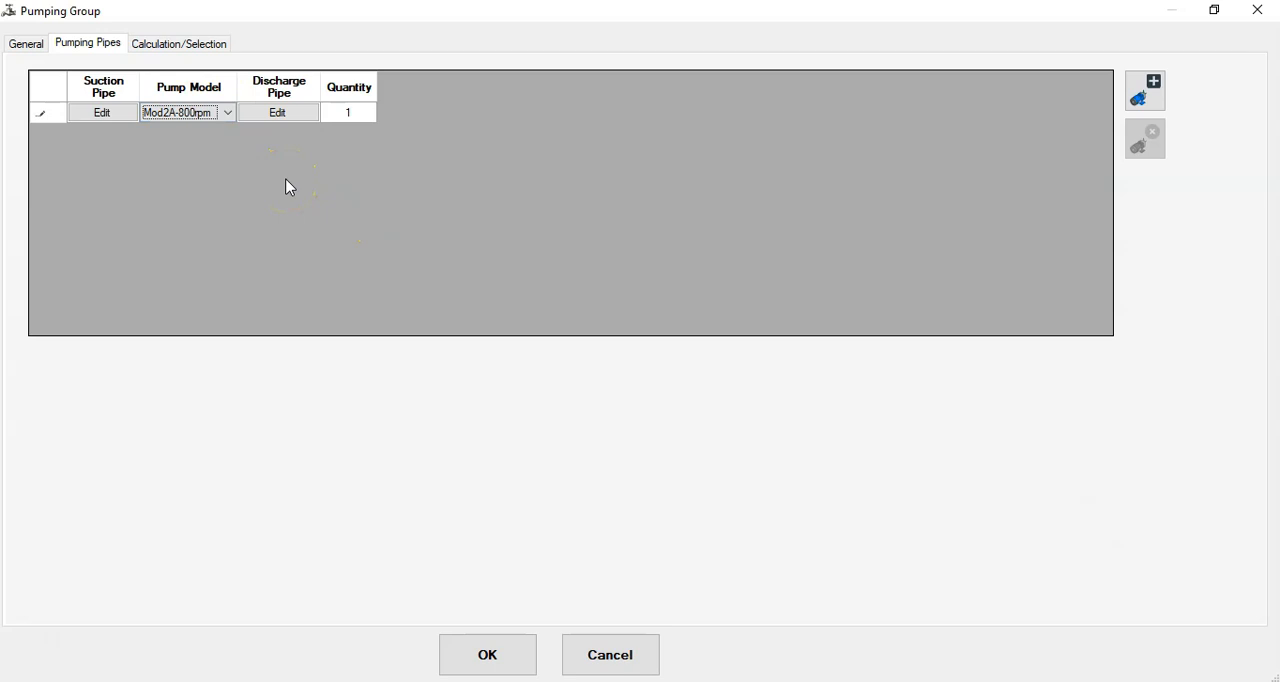
# - Accept the pumping group with a quantity of one pump and calculate the Pumping water network
pyautogui.click(364, 115)
pyautogui.click(363, 112)
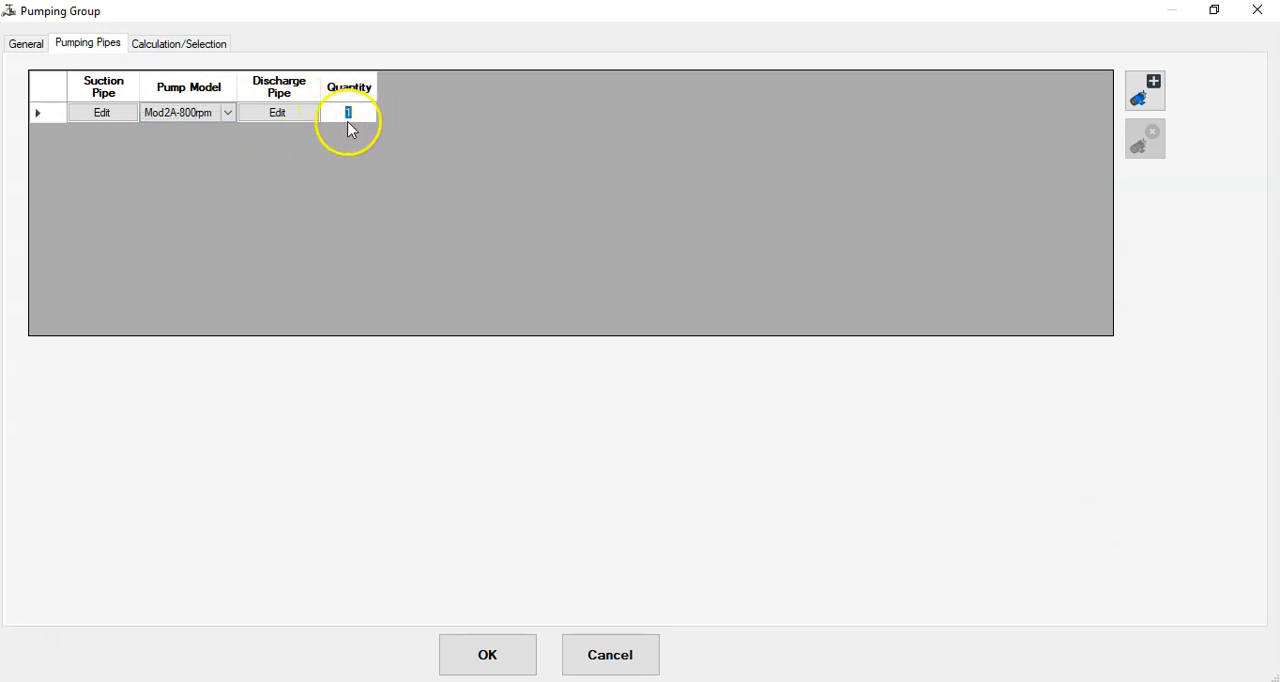
pyautogui.click(363, 178)
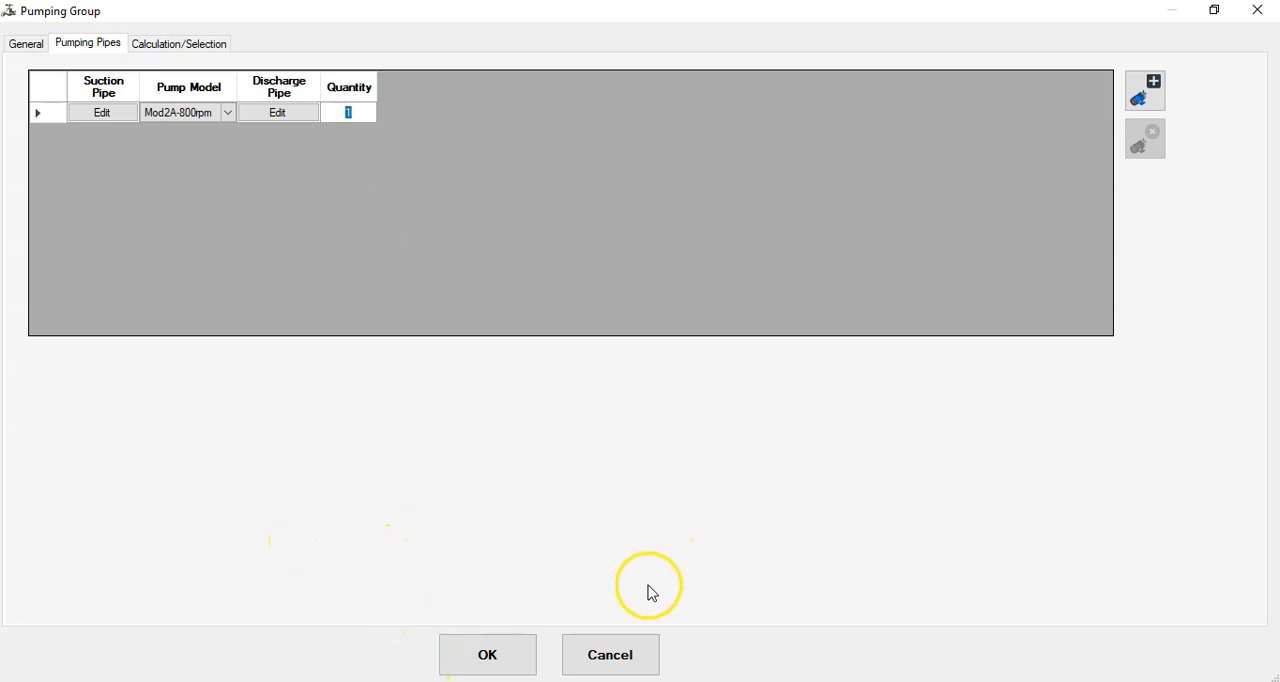
pyautogui.click(496, 658)
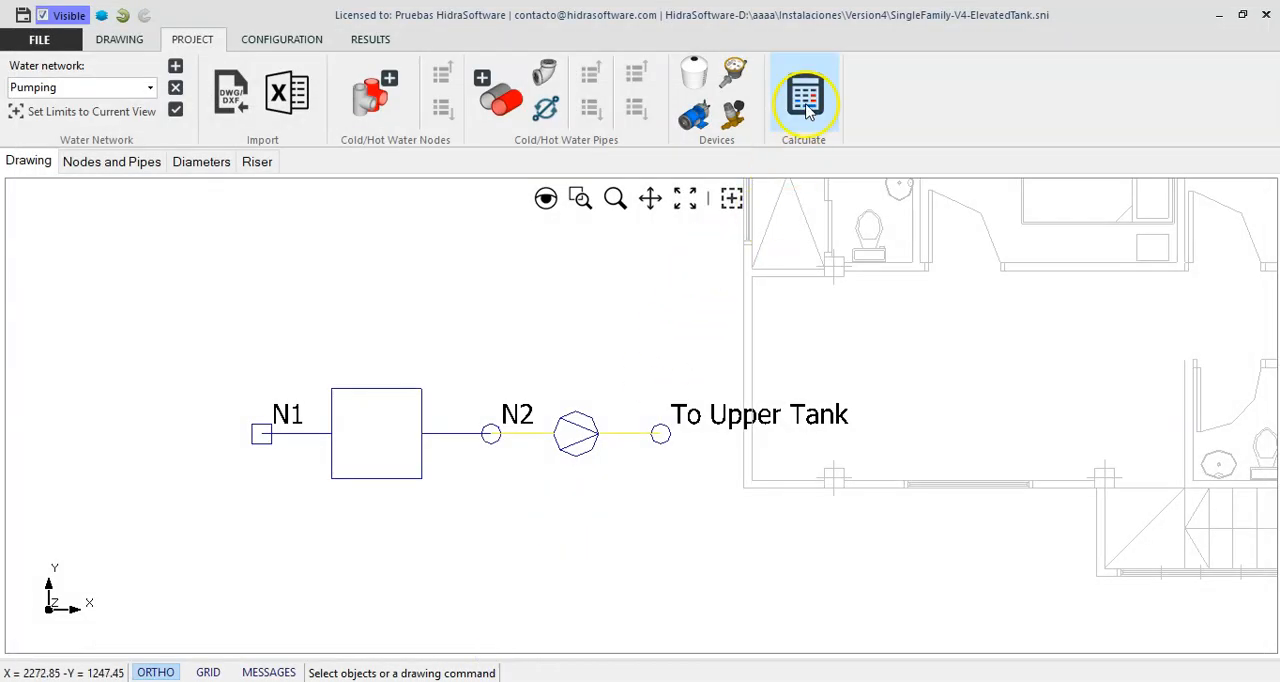
pyautogui.click(806, 100)
pyautogui.click(735, 420)
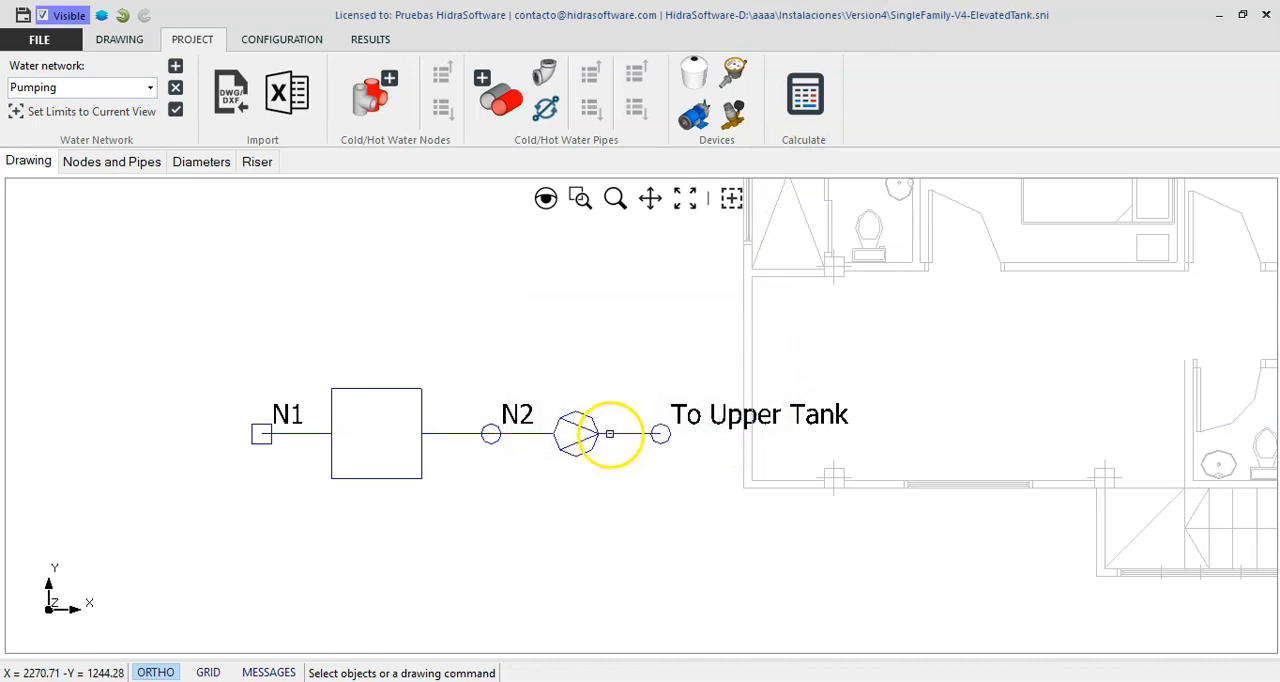
# - Reopen the pumping group's properties and review its selection values, operating parameters and system characterization chart
pyautogui.rightClick(626, 400)
pyautogui.click(683, 411)
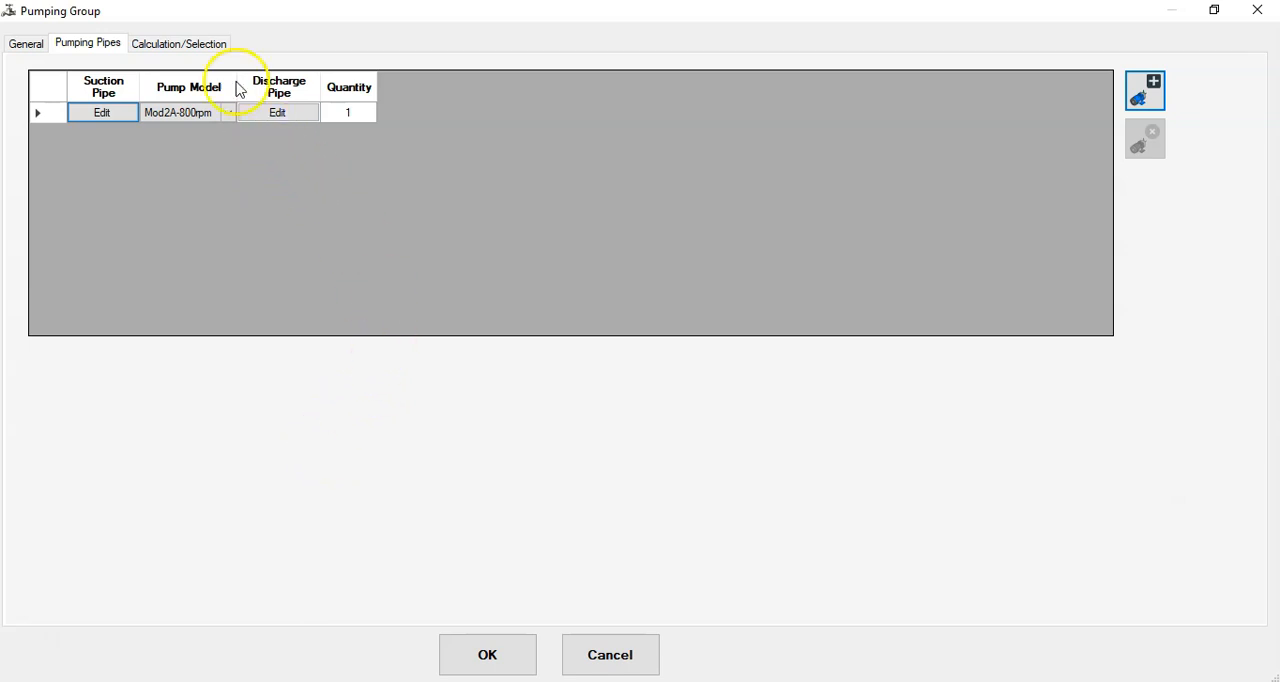
pyautogui.click(209, 54)
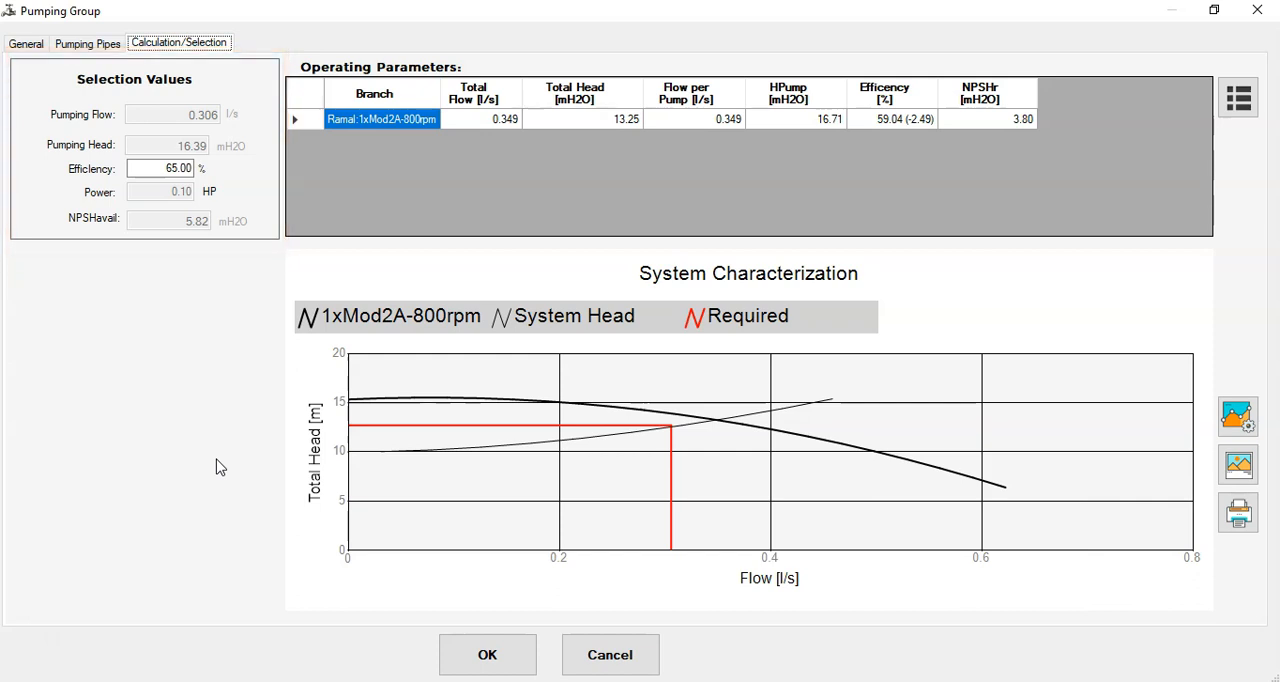
pyautogui.click(166, 403)
pyautogui.click(309, 121)
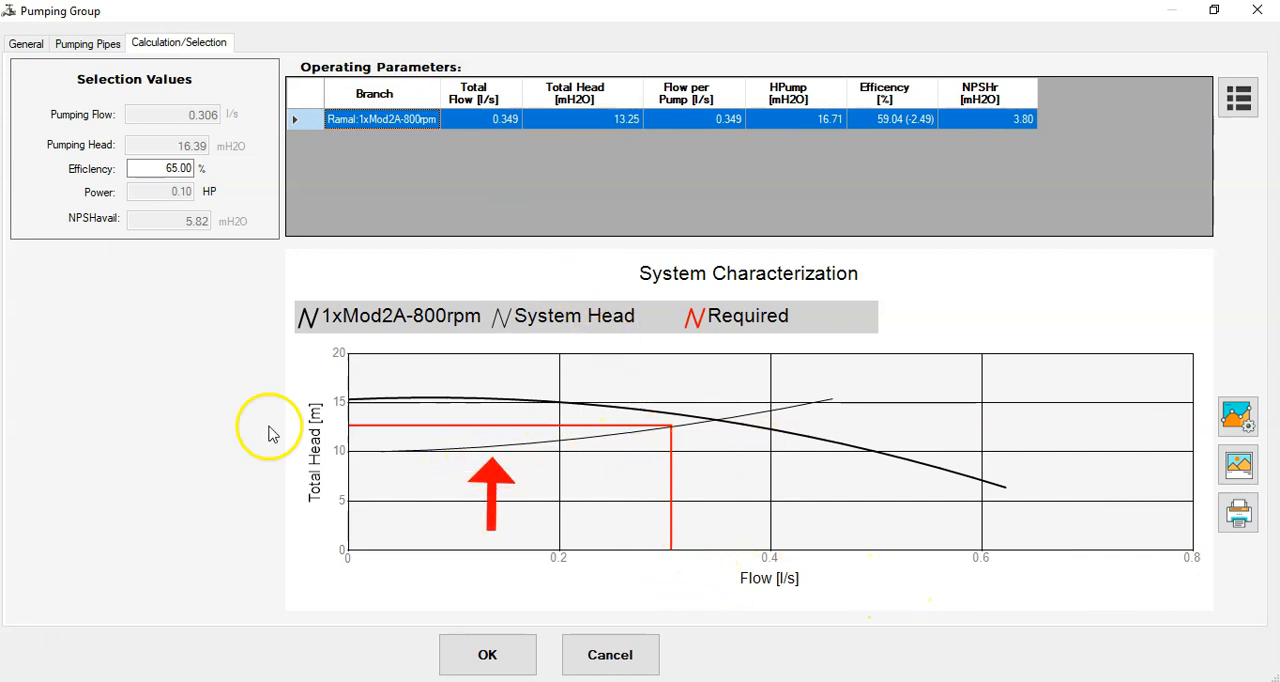
# - Format the System Head series in the results chart as a solid blue line with width 2
pyautogui.click(1240, 418)
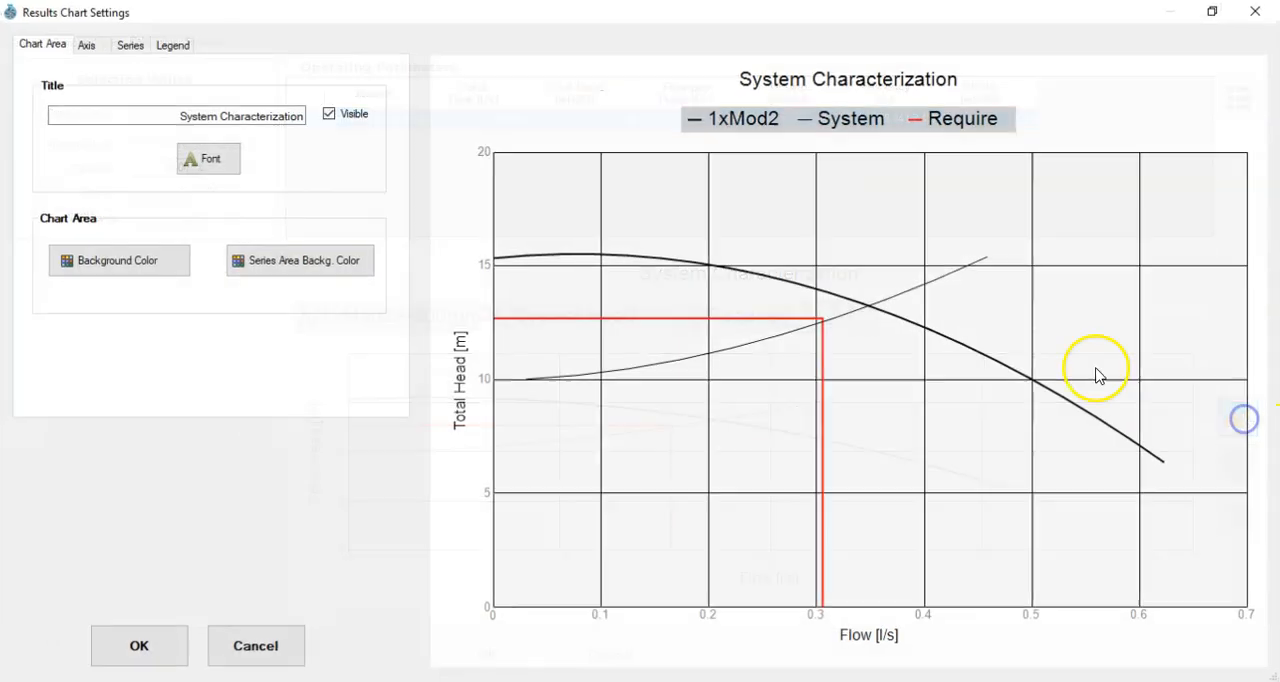
pyautogui.click(128, 44)
pyautogui.click(80, 130)
pyautogui.click(369, 146)
pyautogui.click(313, 194)
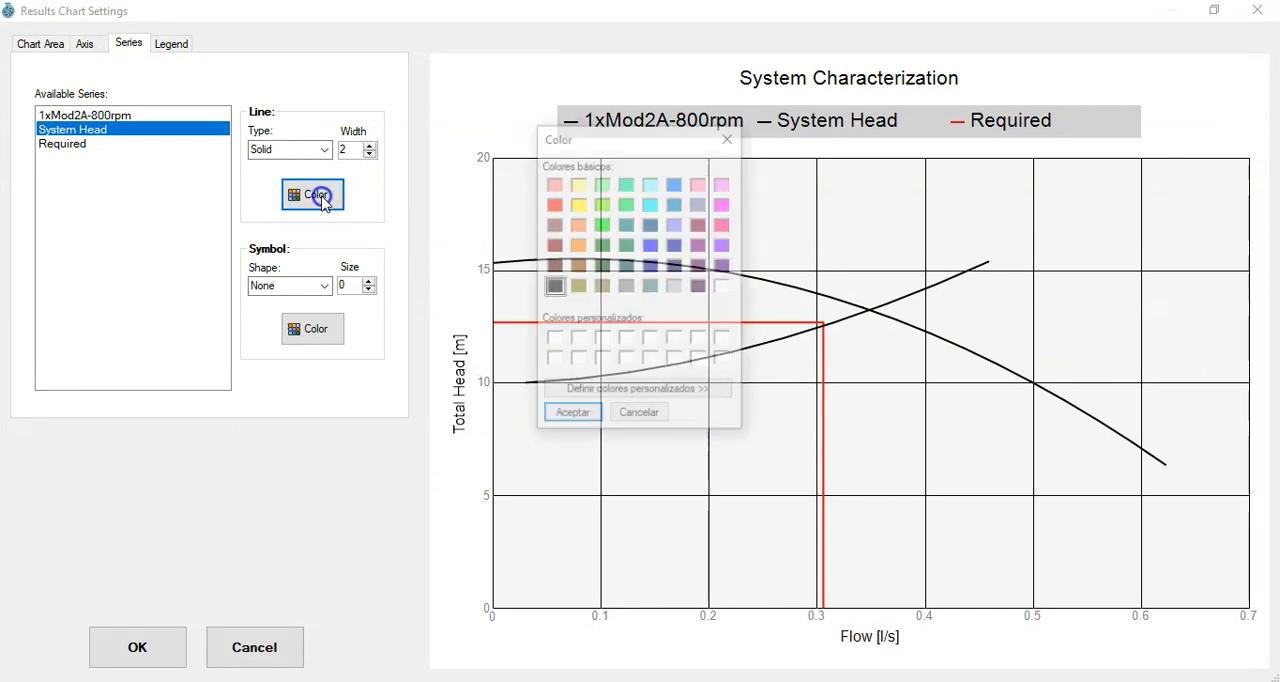
pyautogui.click(651, 245)
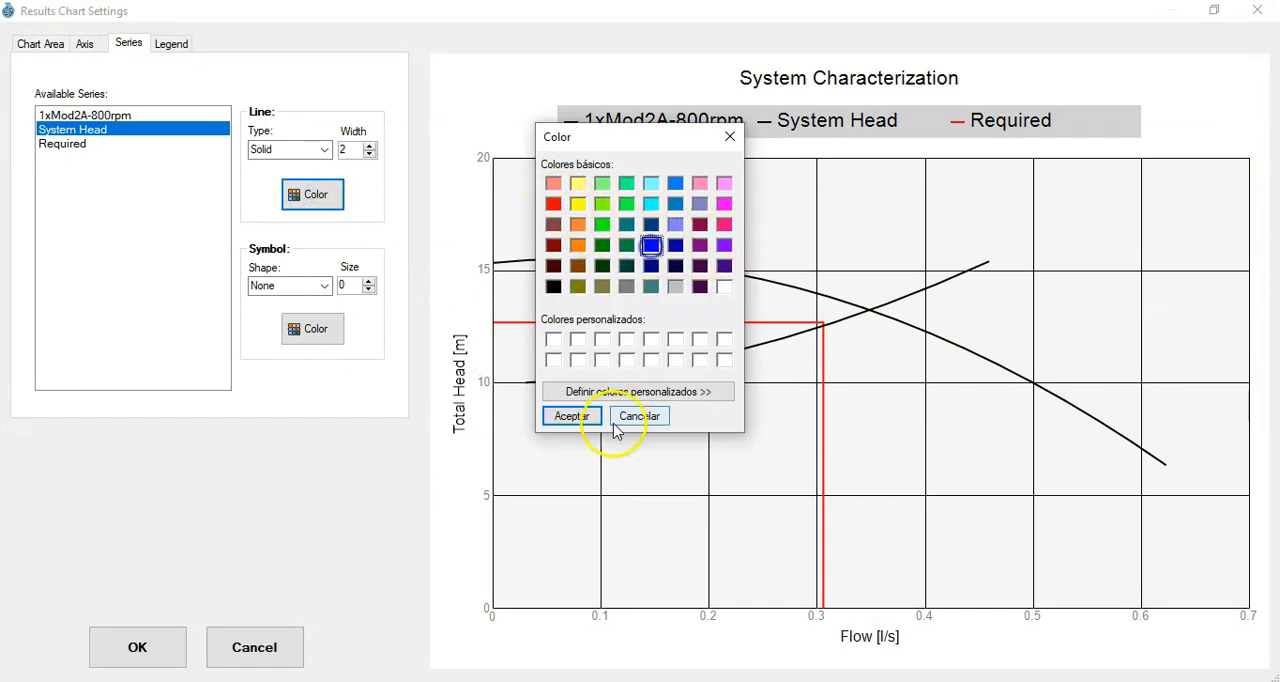
pyautogui.click(572, 416)
pyautogui.click(137, 647)
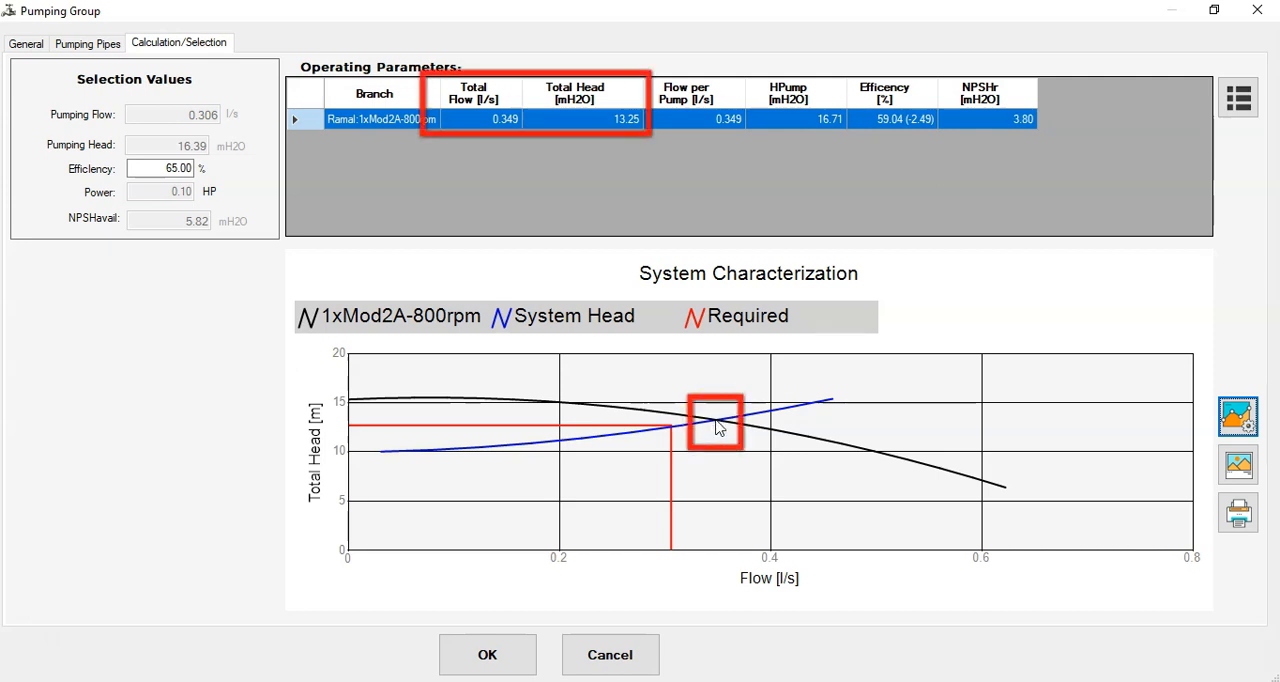
# - Examine the single-pump branch's total flow, total head, flow per pump, pump head, efficiency and required NPSH
pyautogui.click(489, 120)
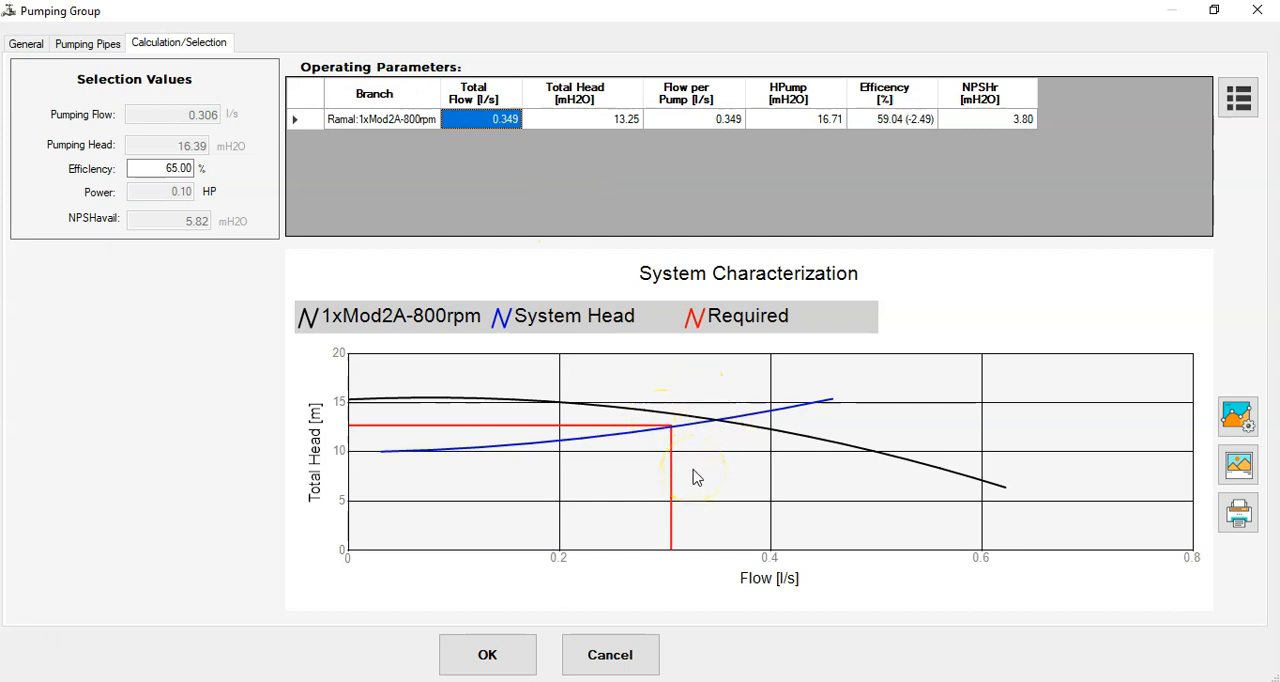
pyautogui.click(624, 121)
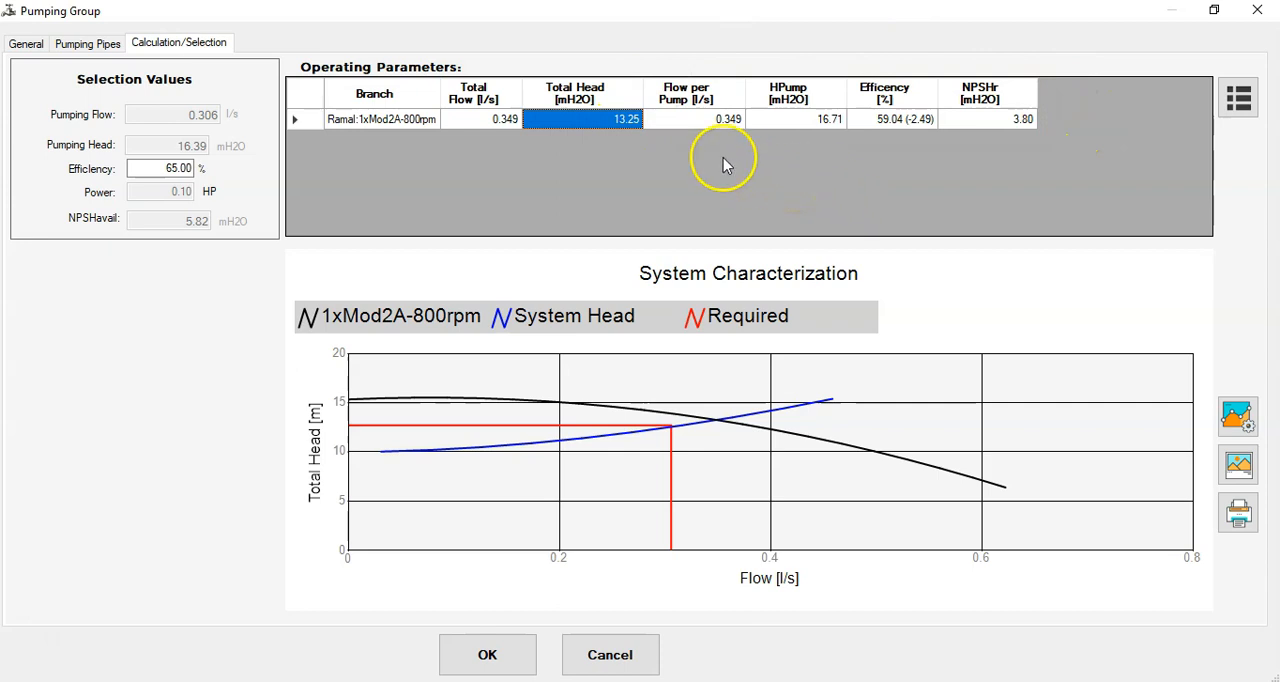
pyautogui.click(714, 126)
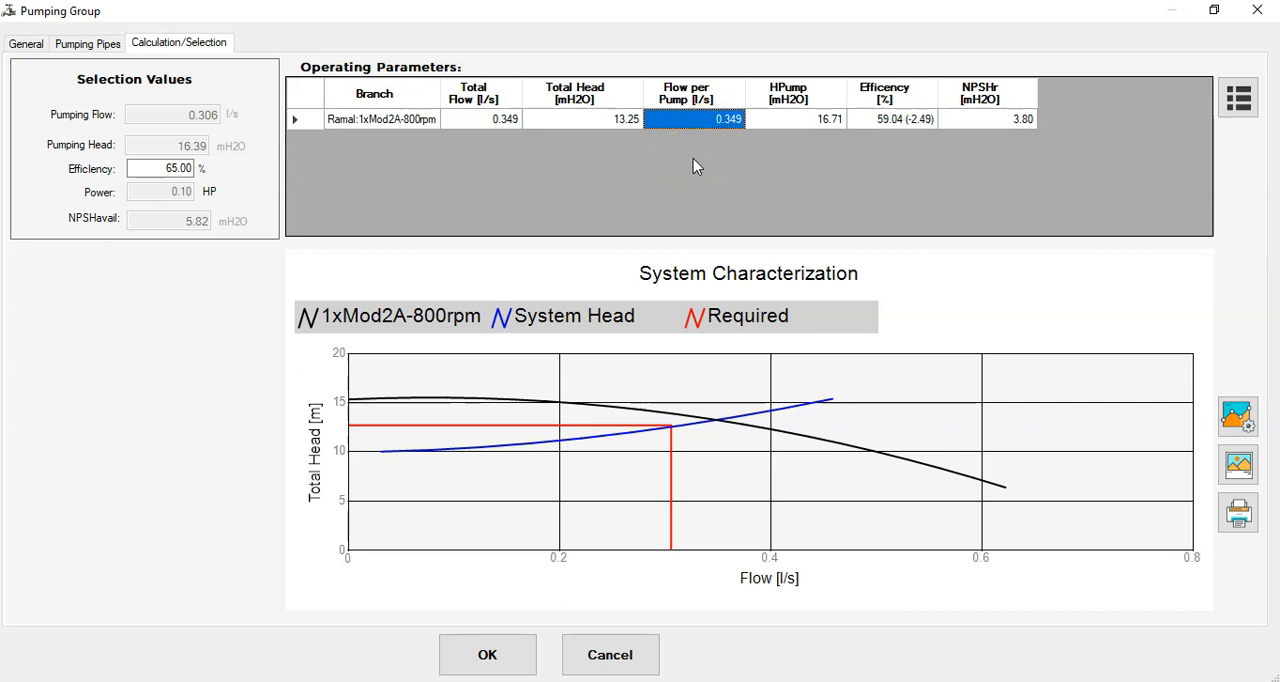
pyautogui.click(806, 122)
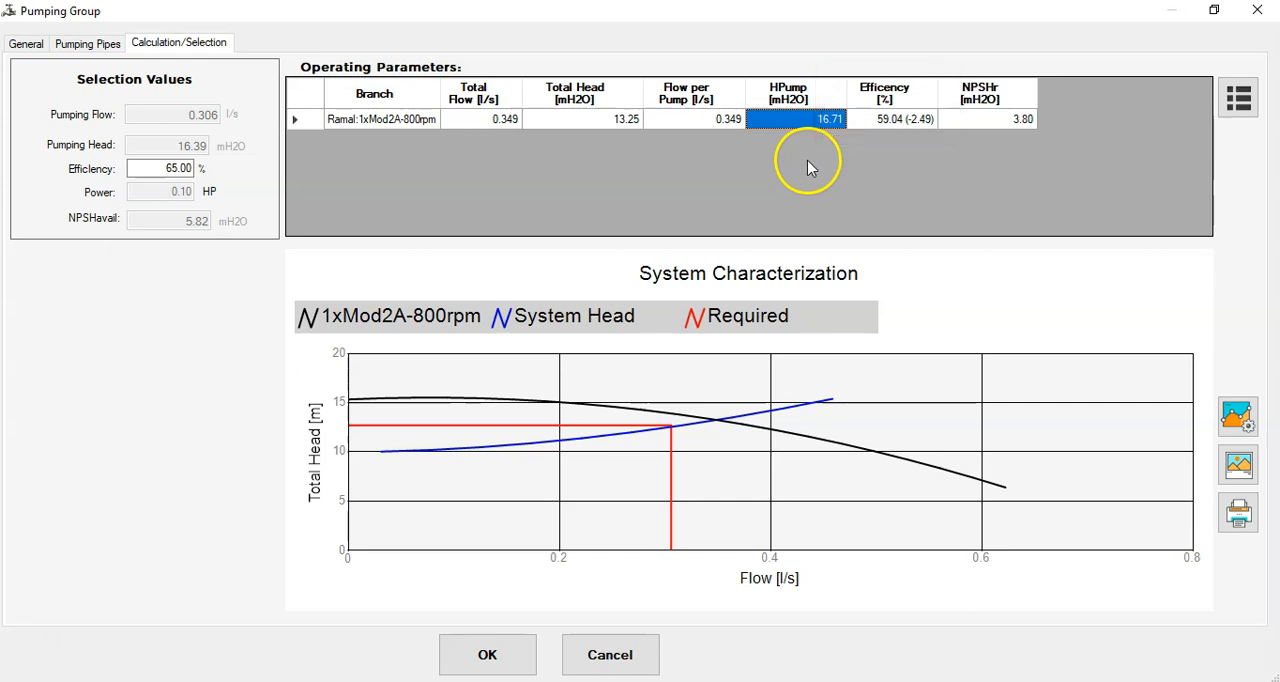
pyautogui.click(884, 121)
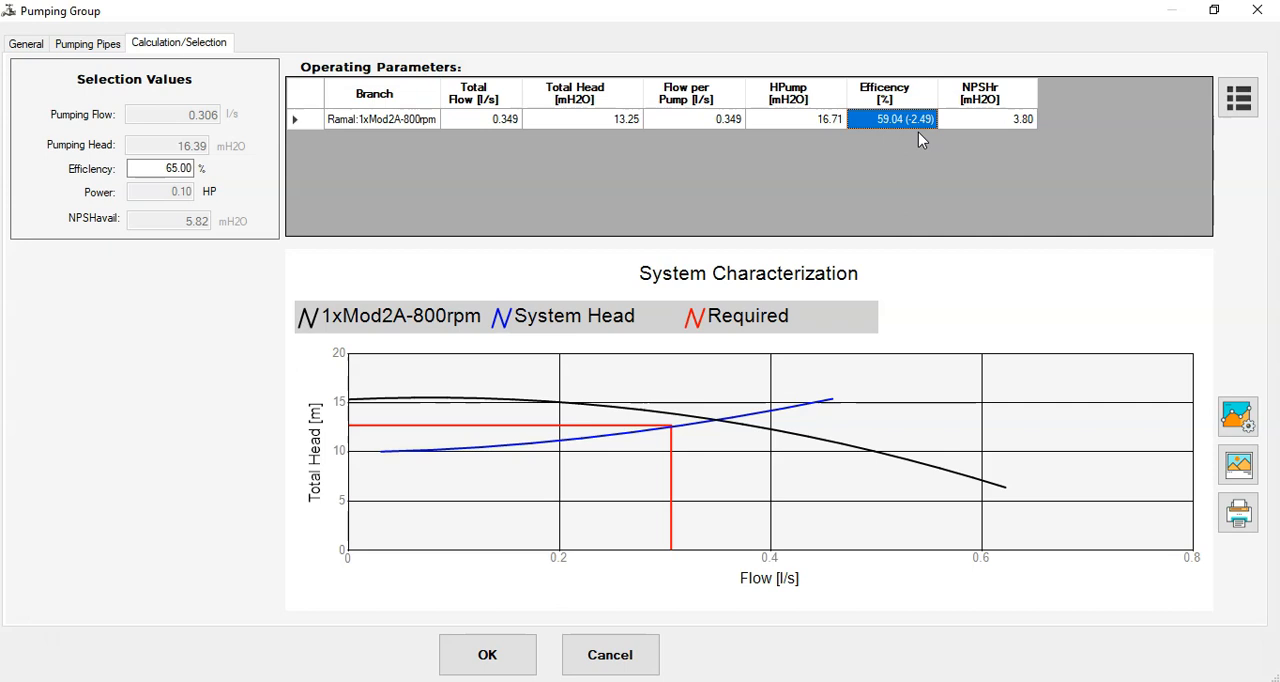
pyautogui.click(1104, 185)
pyautogui.click(995, 119)
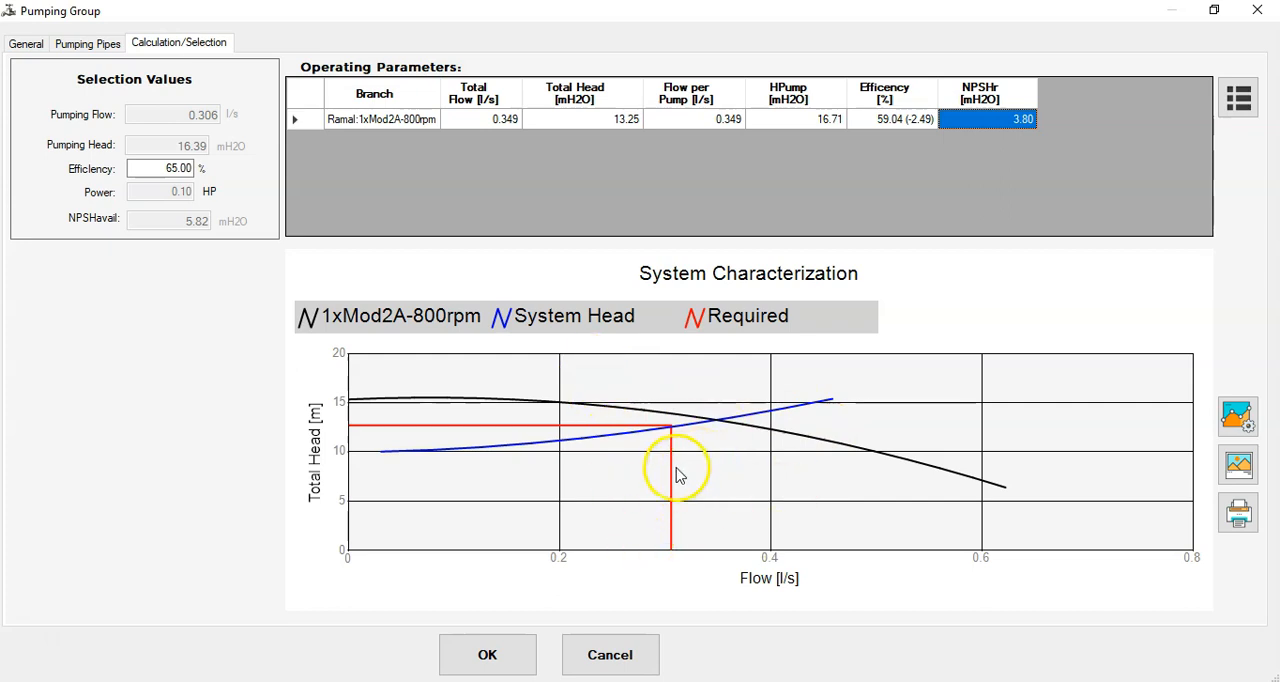
# - Set the Mod2A-800rpm pump quantity to 2, accept the pumping group and recalculate the water network
pyautogui.click(106, 44)
pyautogui.click(357, 122)
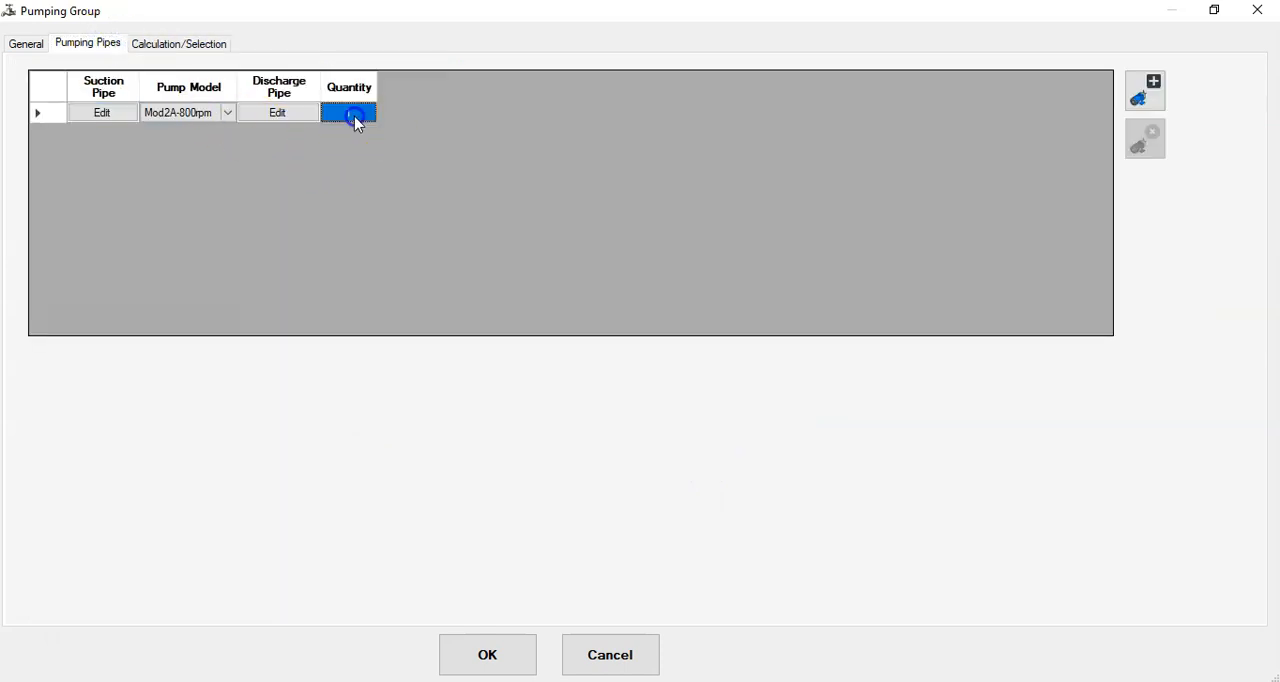
pyautogui.click(353, 118)
pyautogui.write('2')
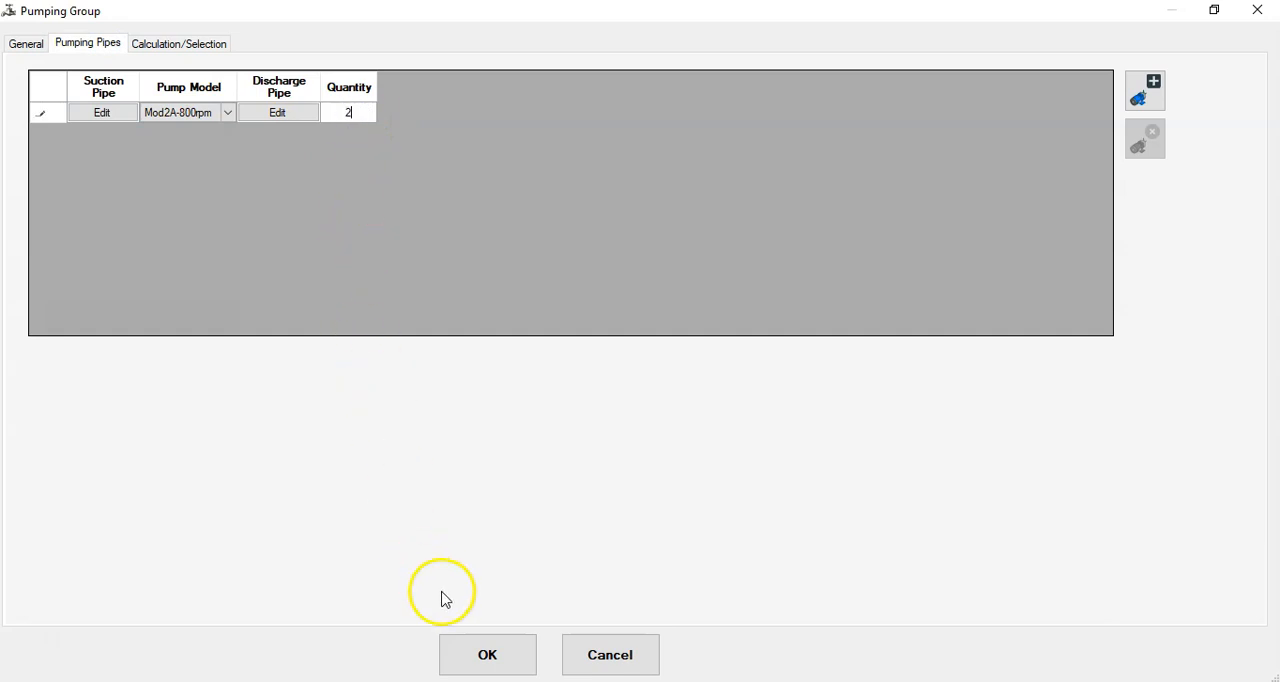
pyautogui.click(489, 660)
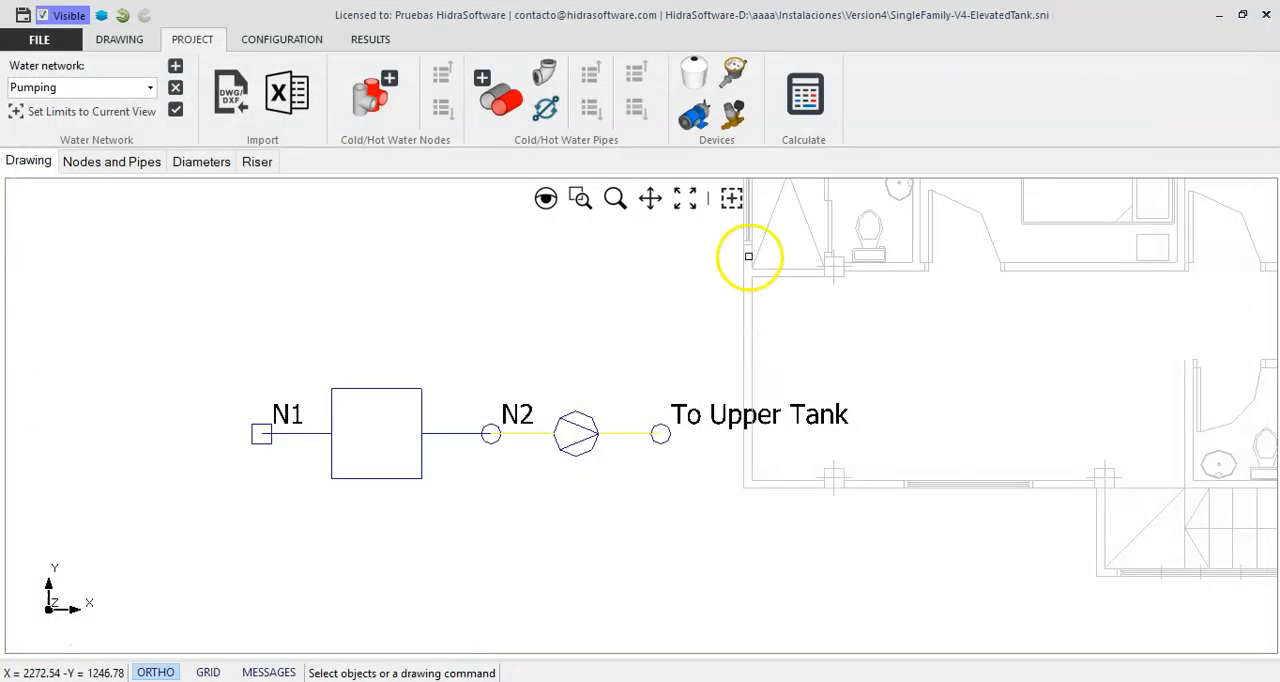
pyautogui.click(808, 100)
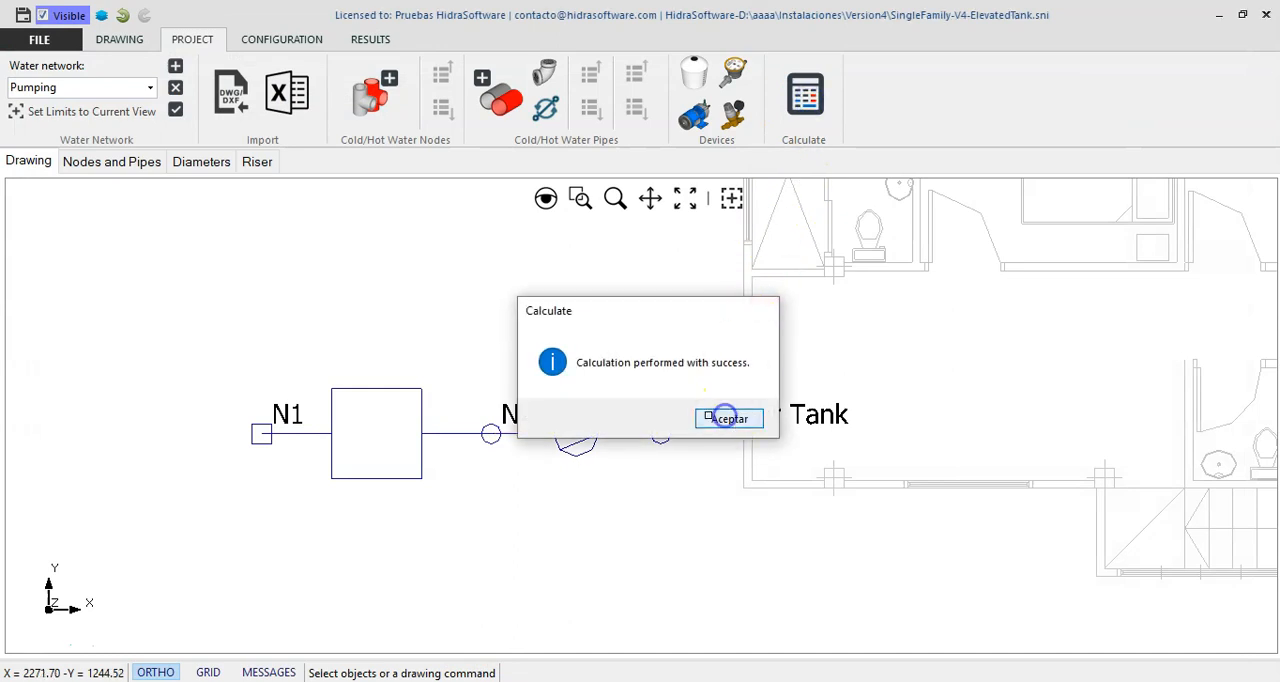
pyautogui.click(724, 416)
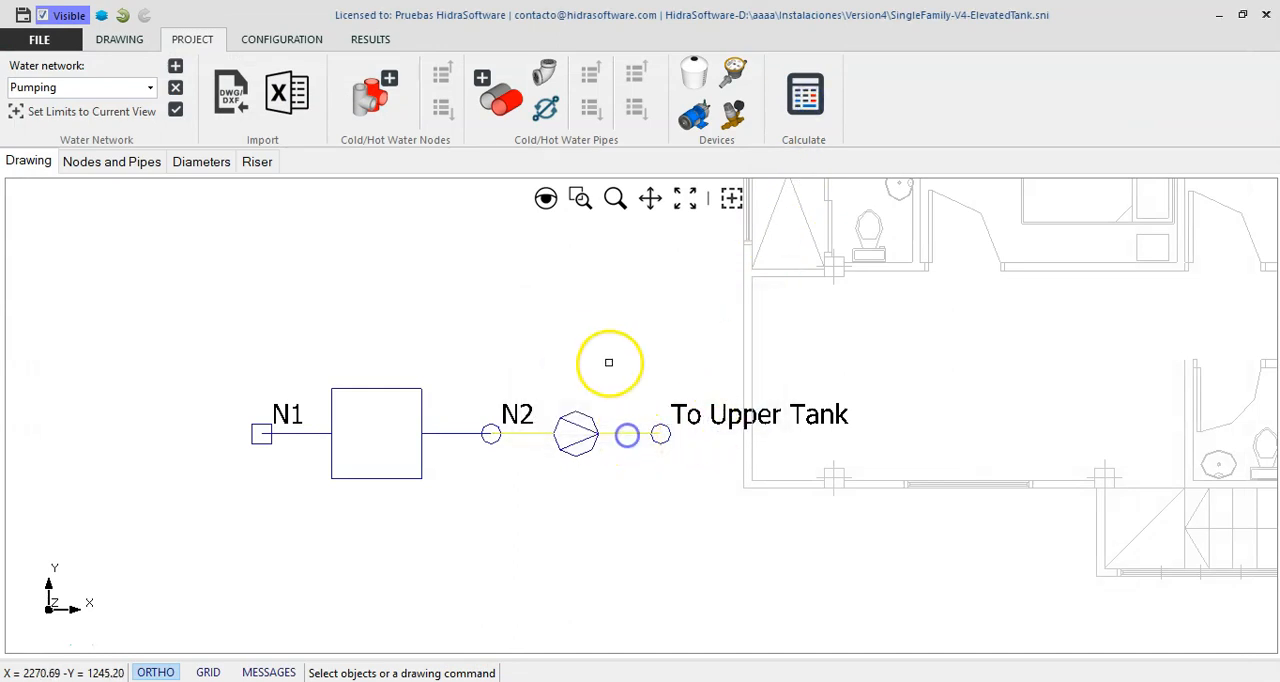
# - Reopen the pumping group's properties and examine the two-pump branch's total flow, flow per pump and efficiency
pyautogui.rightClick(609, 362)
pyautogui.click(668, 372)
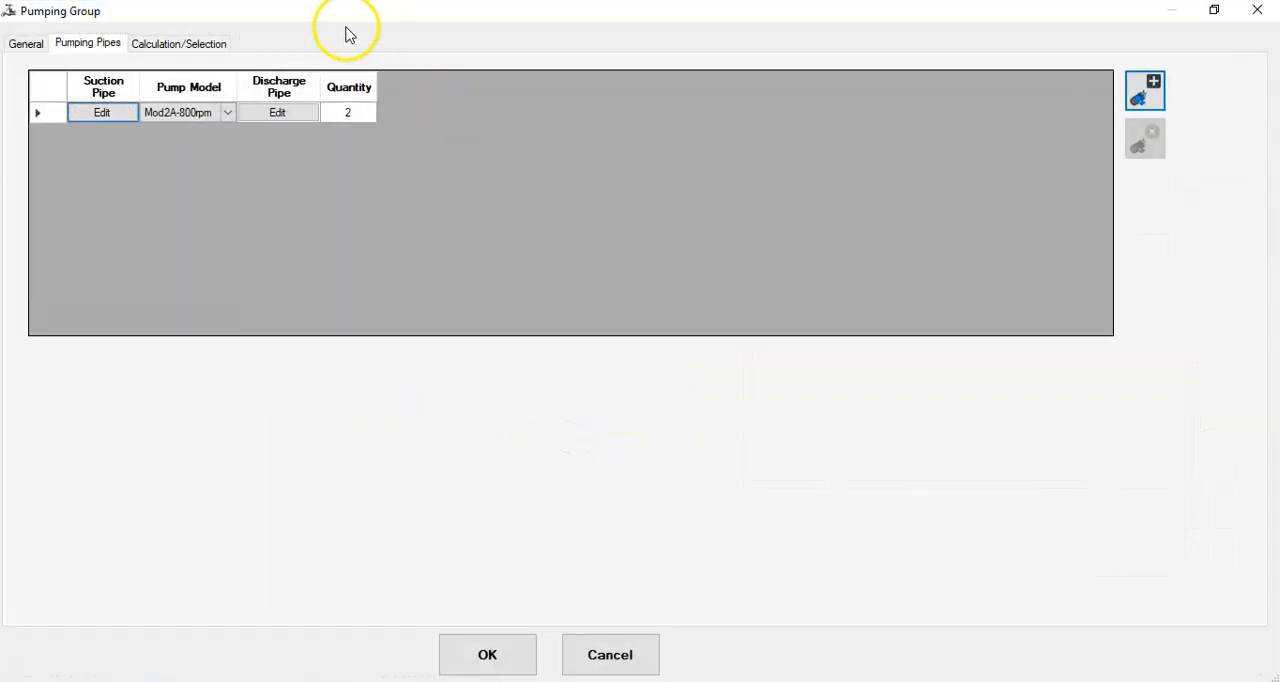
pyautogui.click(205, 45)
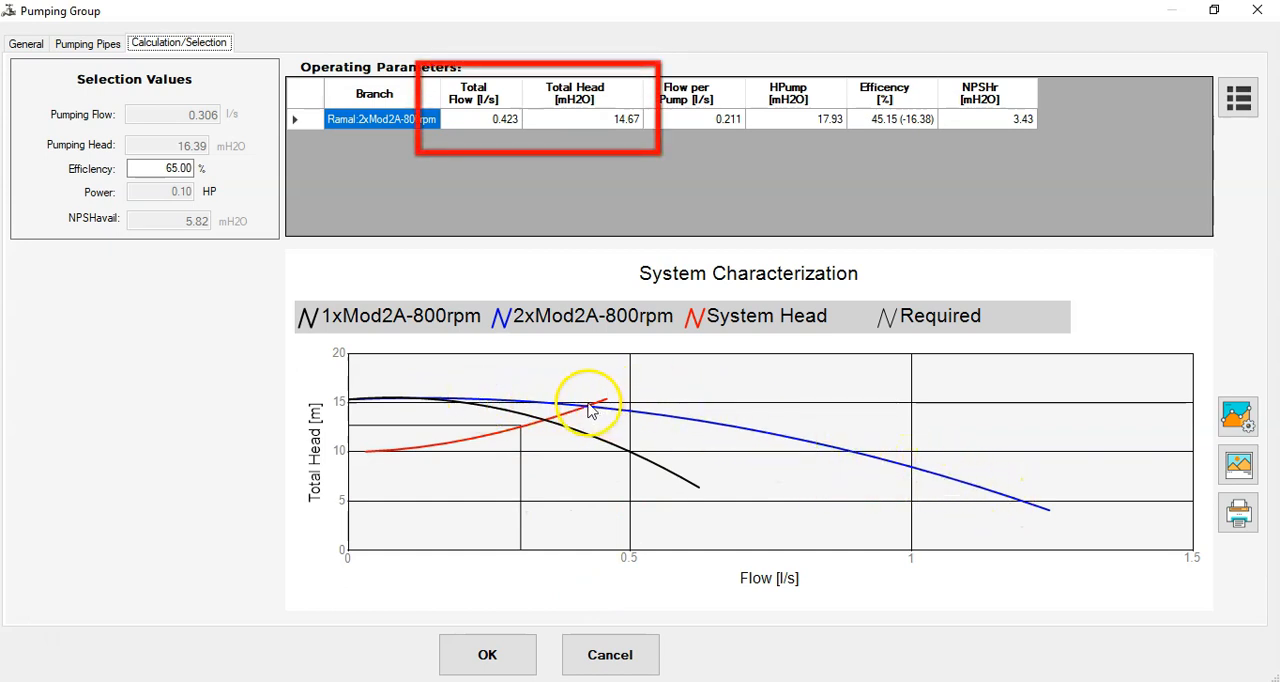
pyautogui.click(500, 123)
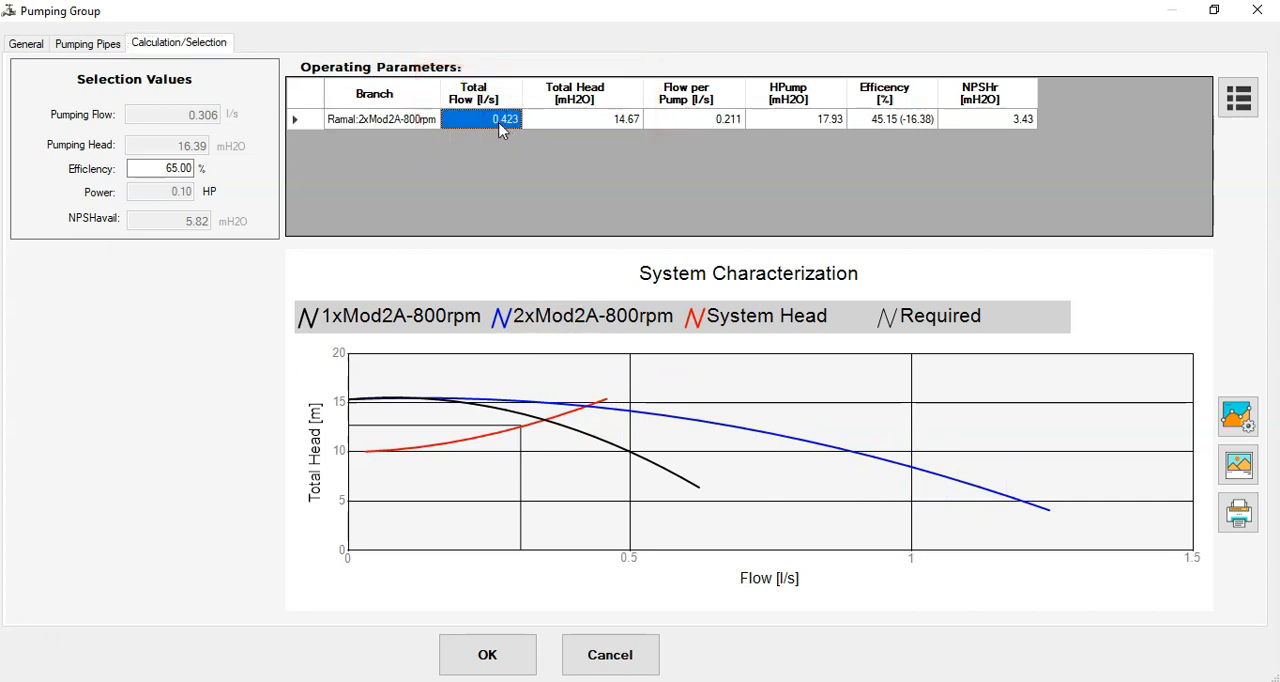
pyautogui.click(722, 122)
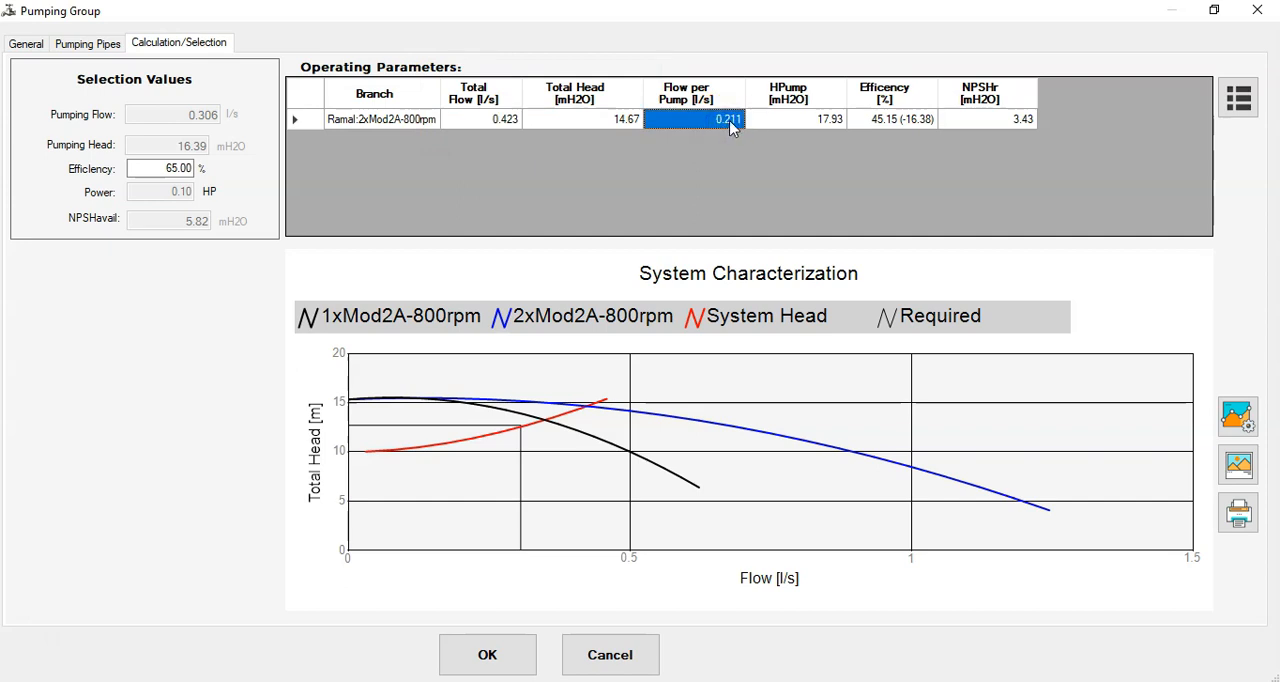
pyautogui.click(915, 122)
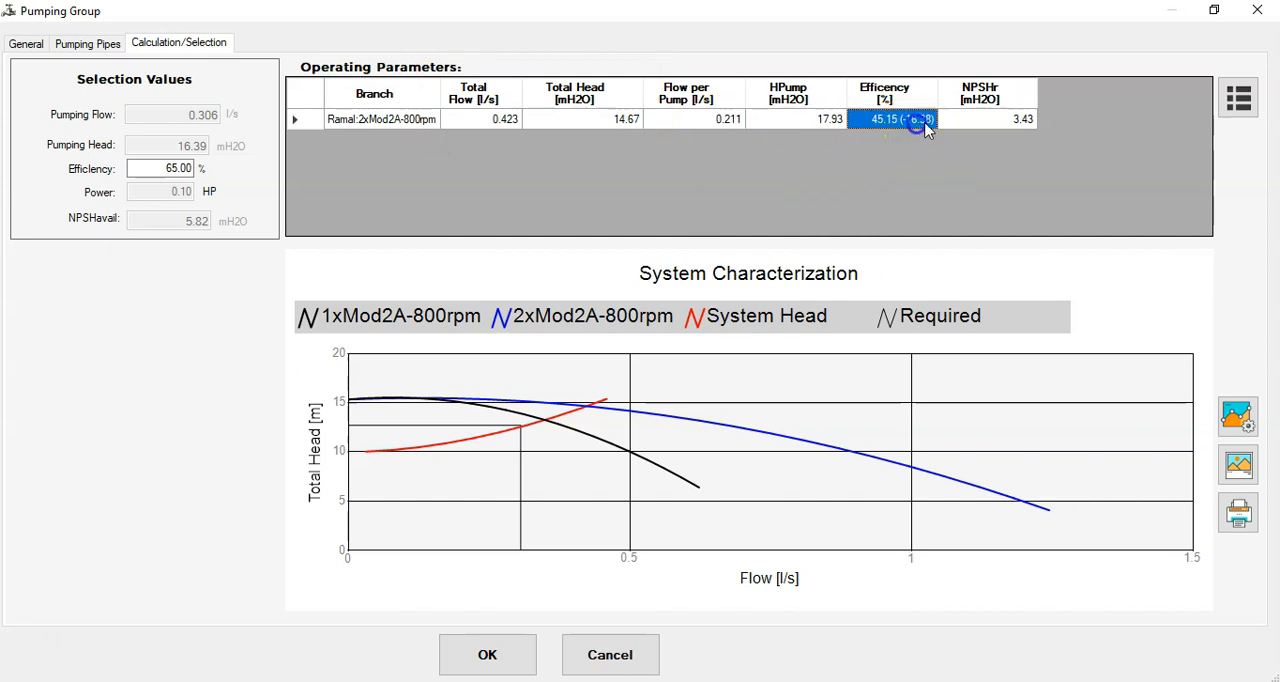